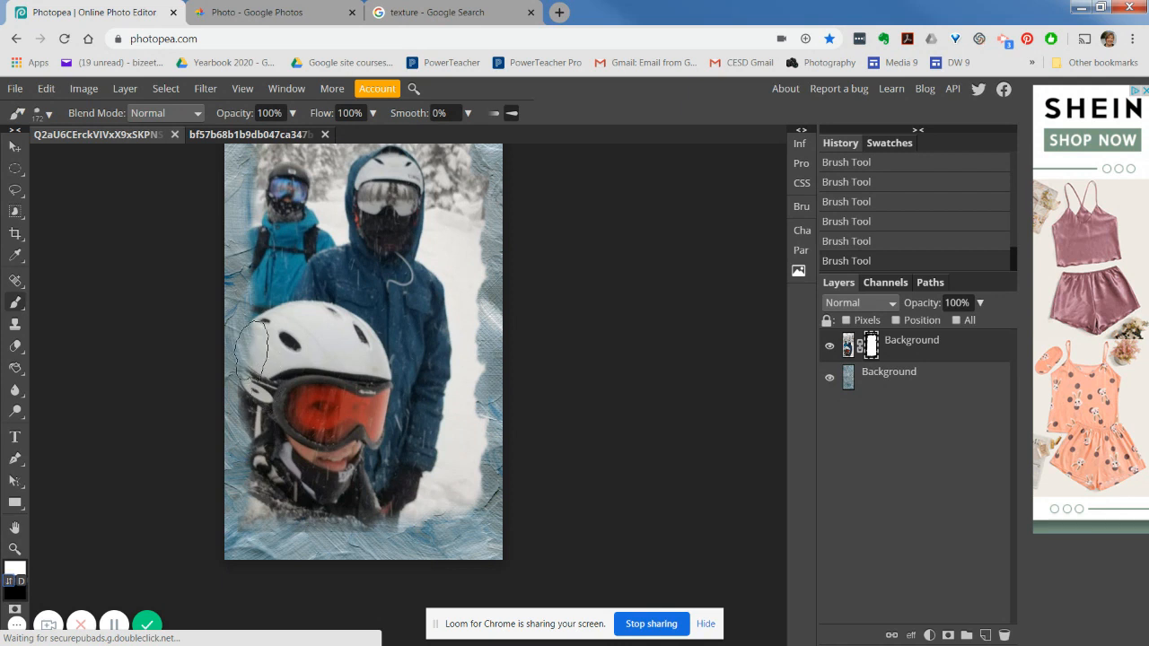
# Step: Repaint the photo layer's mask with the Brush, restoring its left and bottom edges in white and roughening them again in black
pyautogui.moveTo(236, 368)
pyautogui.mouseDown()
pyautogui.moveTo(248, 521)
pyautogui.moveTo(310, 525)
pyautogui.moveTo(276, 541)
pyautogui.mouseUp()
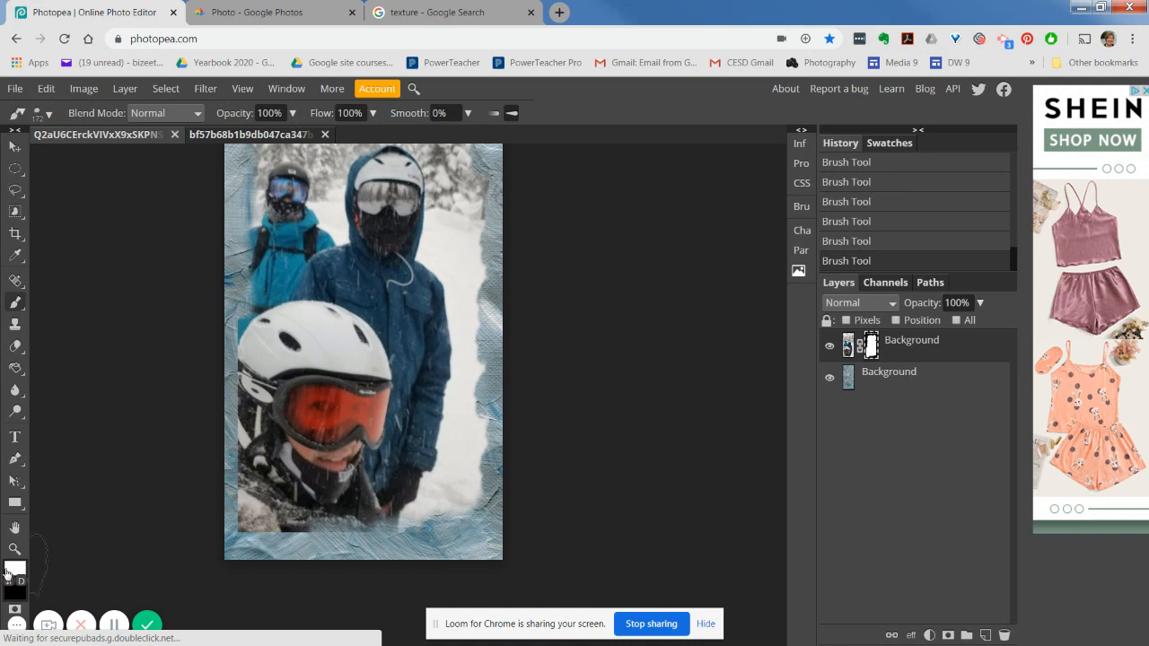
pyautogui.click(9, 580)
pyautogui.moveTo(317, 558)
pyautogui.mouseDown()
pyautogui.moveTo(238, 553)
pyautogui.moveTo(228, 543)
pyautogui.moveTo(225, 459)
pyautogui.moveTo(246, 383)
pyautogui.moveTo(222, 303)
pyautogui.mouseUp()
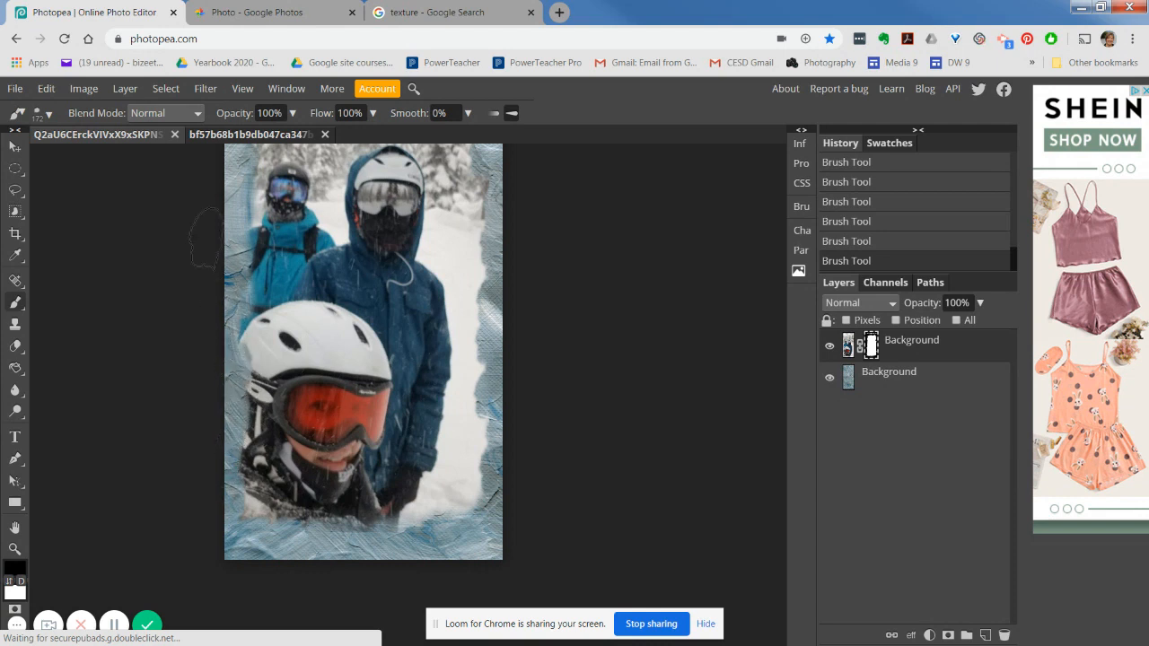
pyautogui.scroll(2, 616, 350)
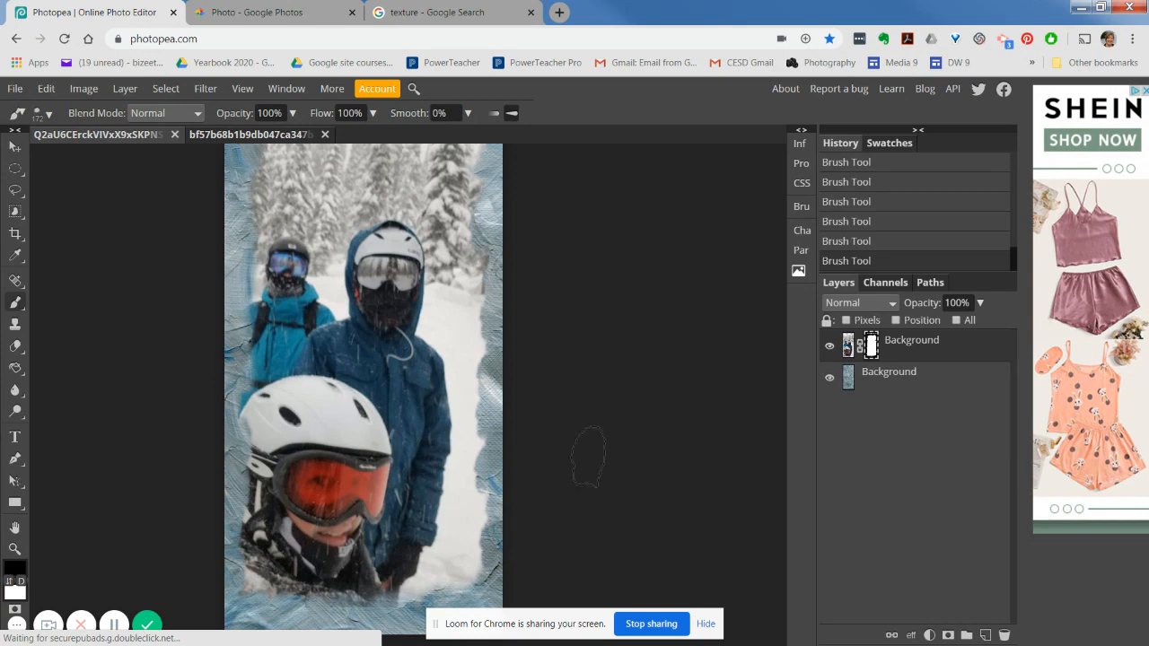
pyautogui.scroll(2, 575, 296)
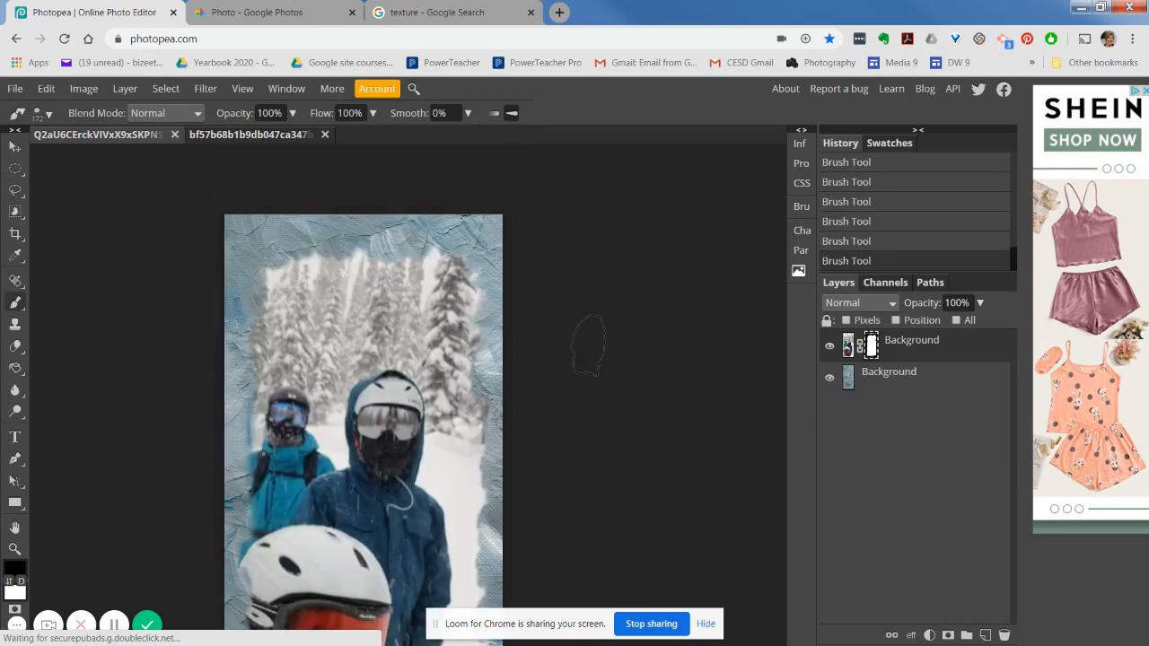
pyautogui.scroll(-1, 587, 362)
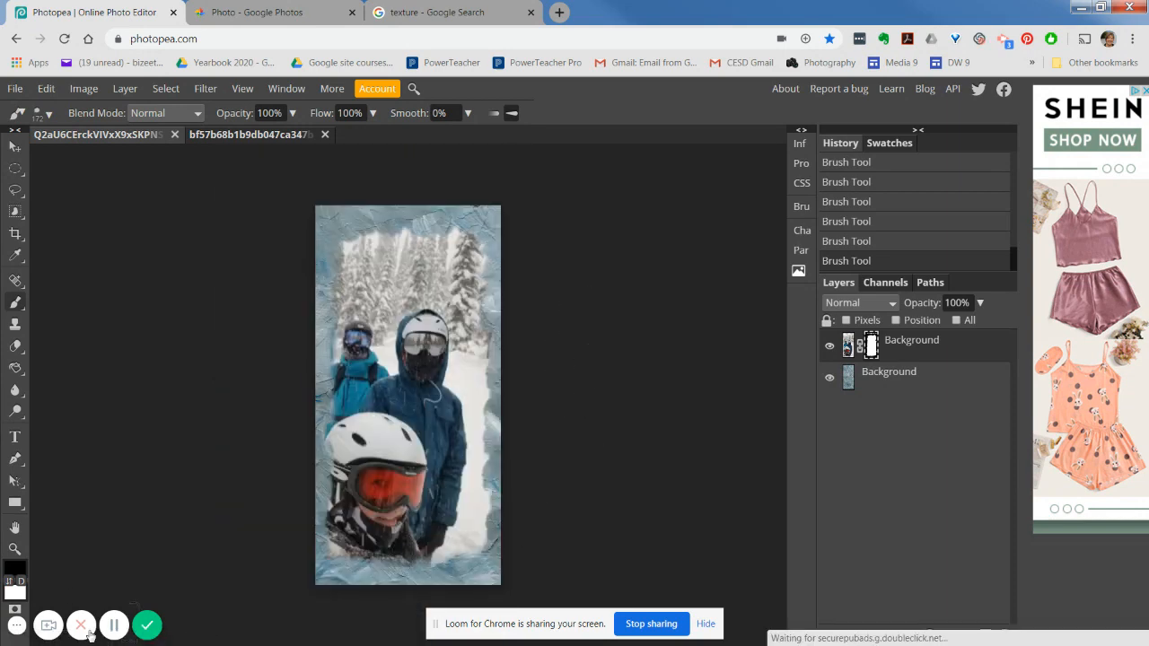
pyautogui.click(114, 625)
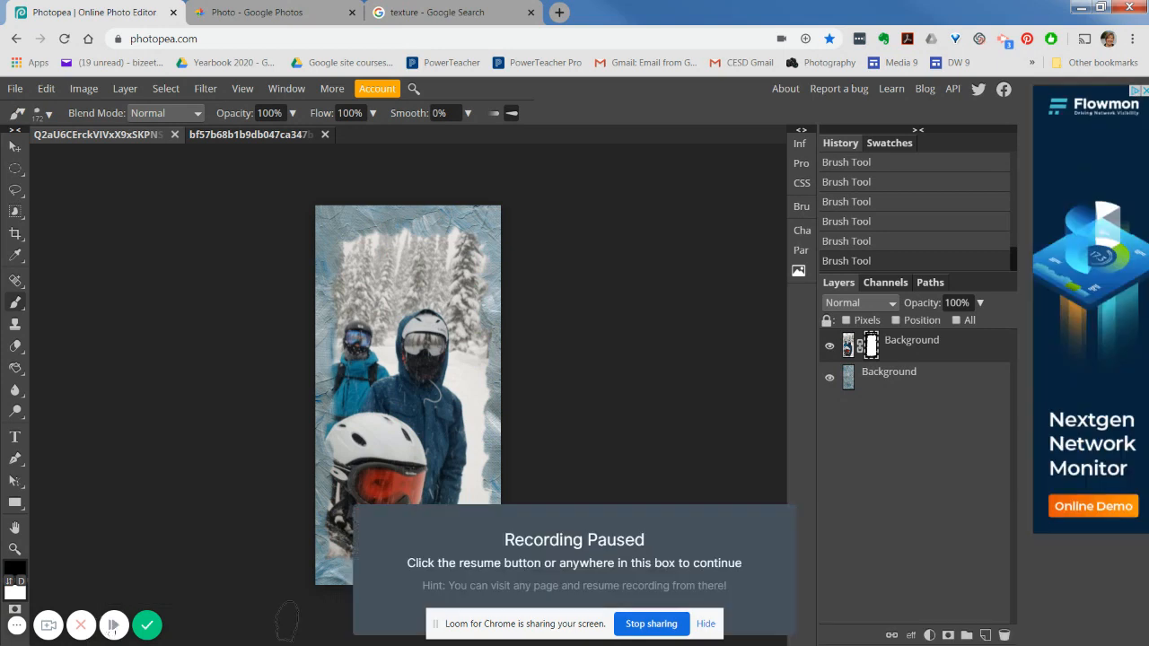
pyautogui.click(114, 625)
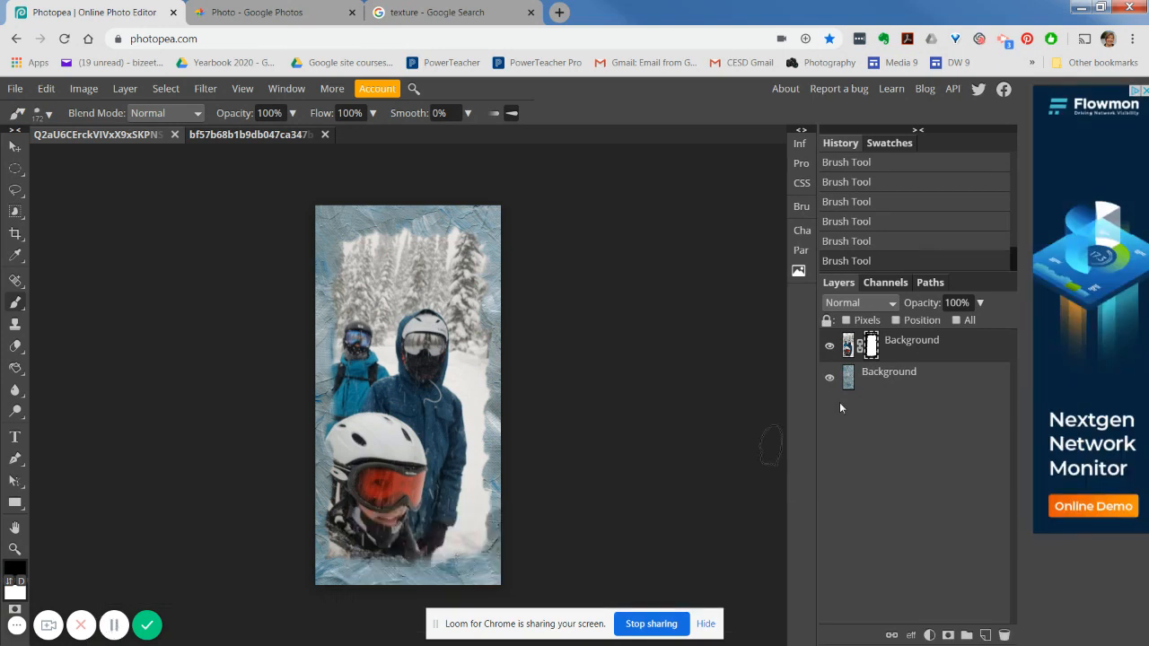
# Step: Add a new layer above the photo and select a full-width rectangular band across the trees in the upper part of the image
pyautogui.click(985, 635)
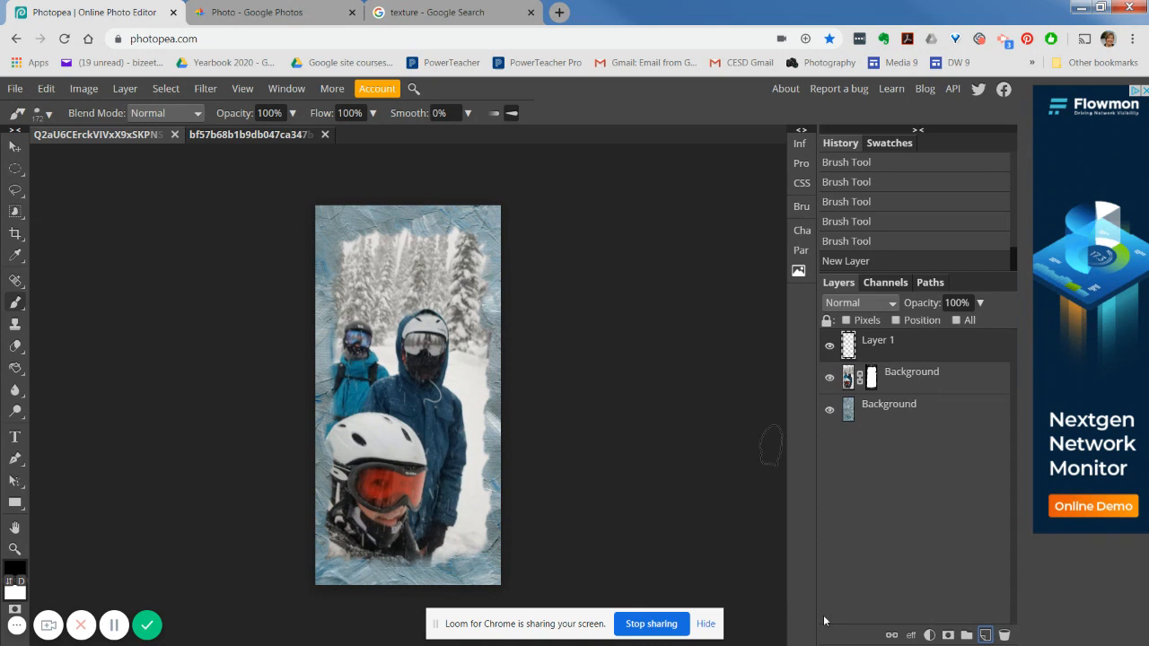
pyautogui.click(707, 626)
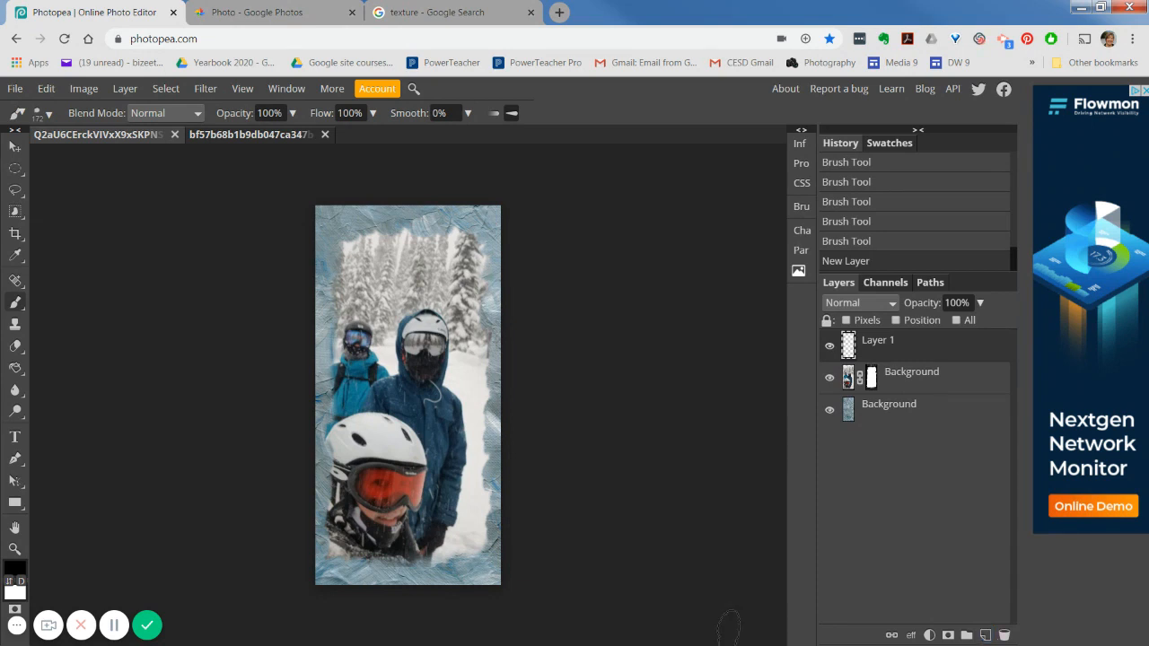
pyautogui.rightClick(15, 169)
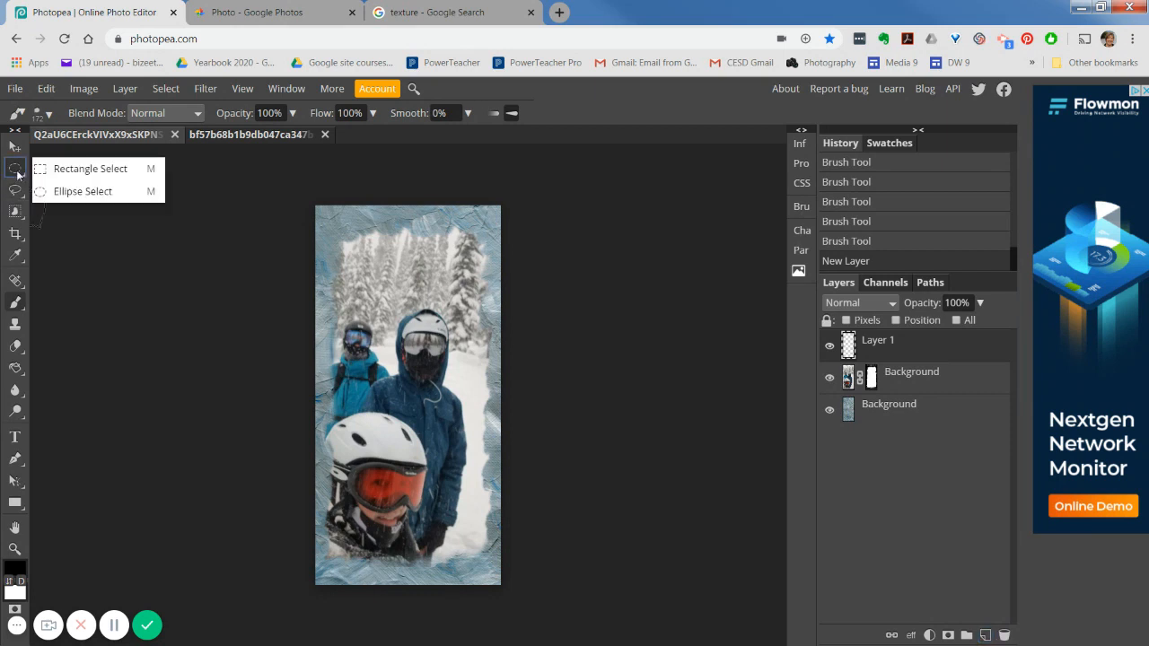
pyautogui.click(75, 171)
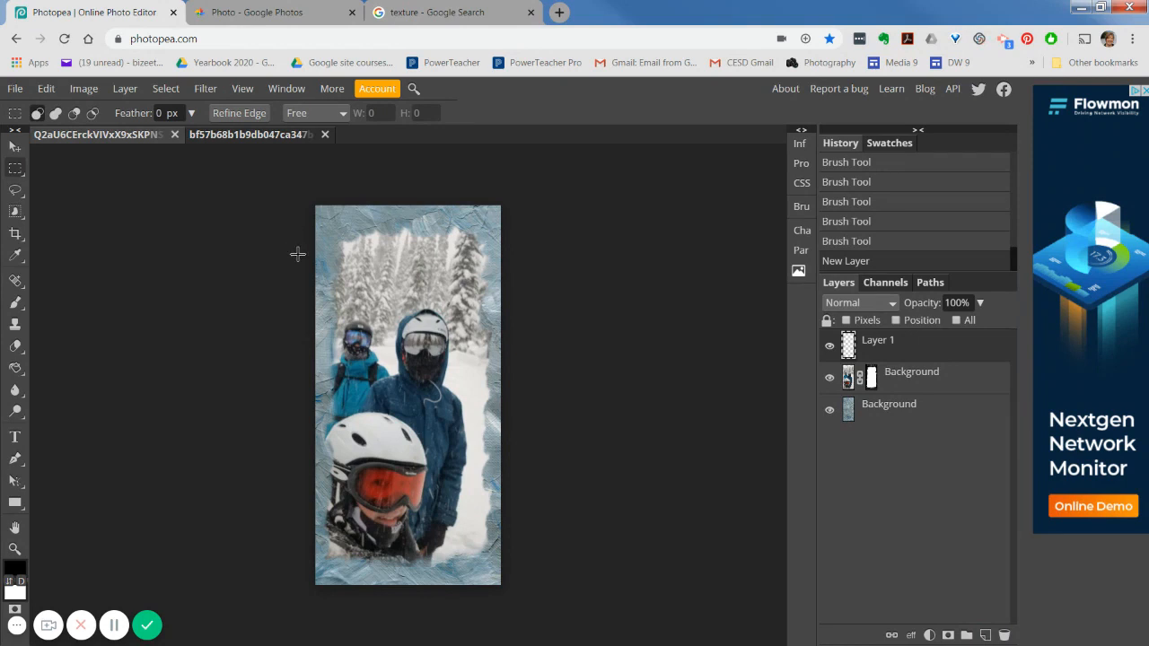
pyautogui.moveTo(297, 251); pyautogui.dragTo(556, 297)
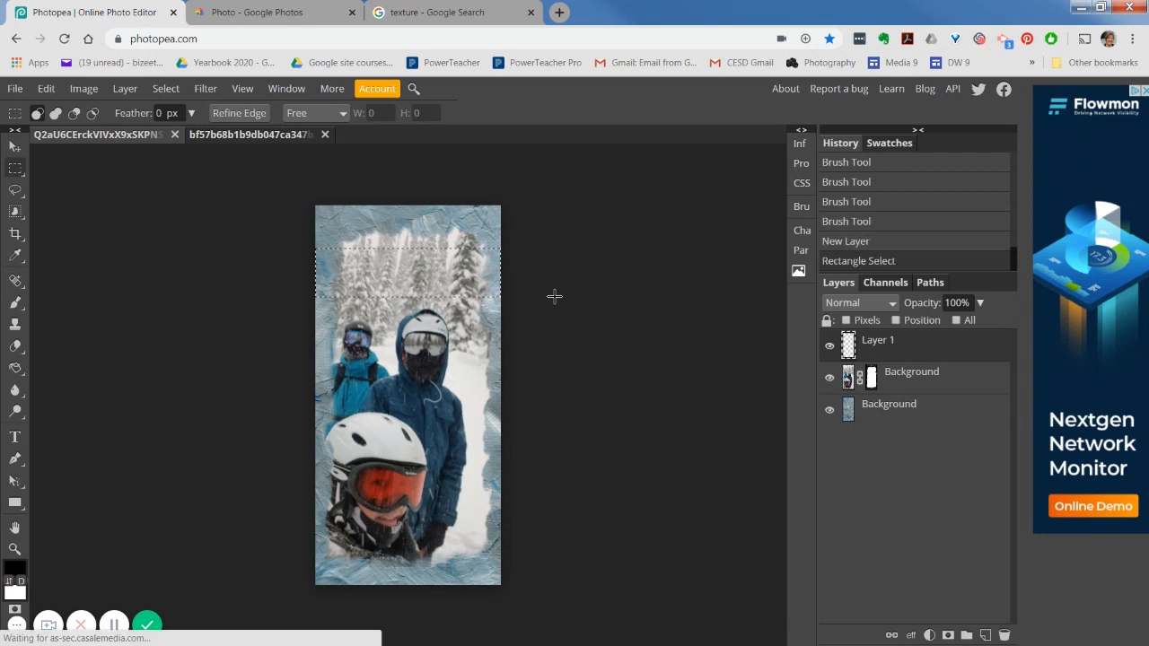
# Step: Fill the selected band with white on the new layer using the Paint Bucket tool
pyautogui.click(8, 581)
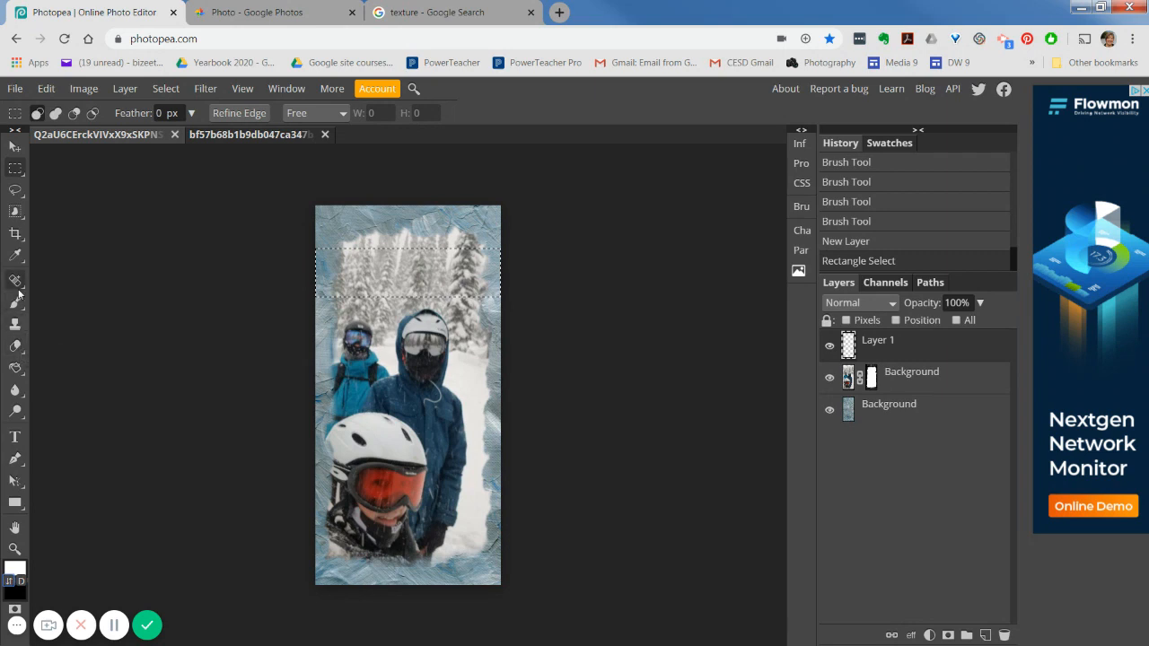
pyautogui.rightClick(20, 368)
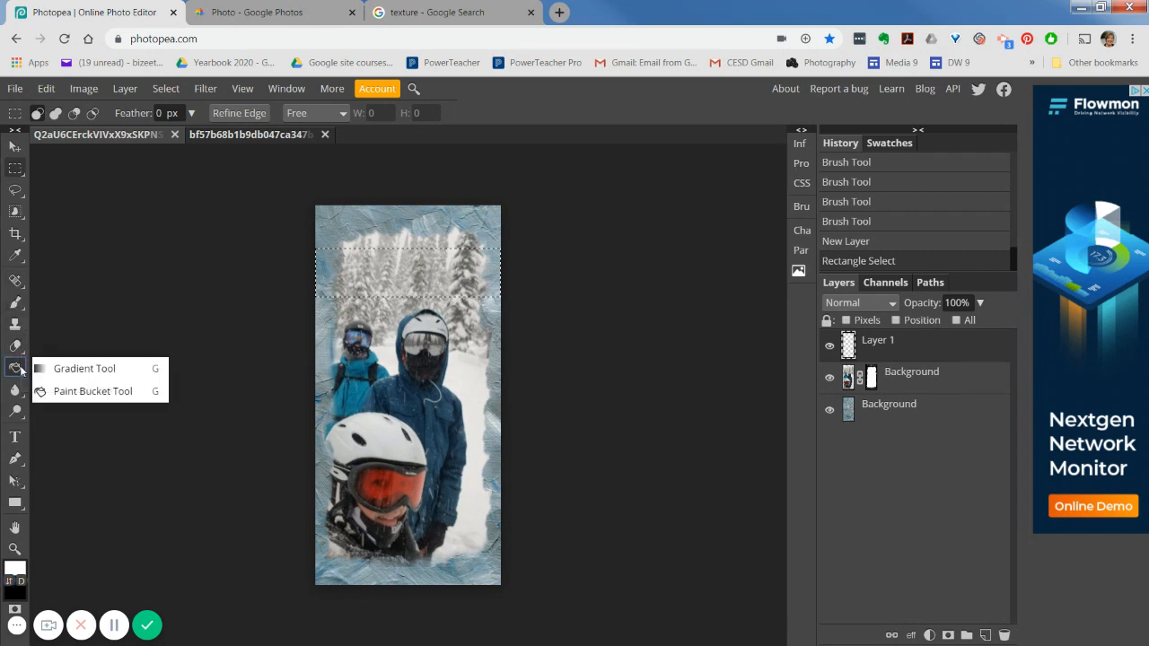
pyautogui.click(85, 393)
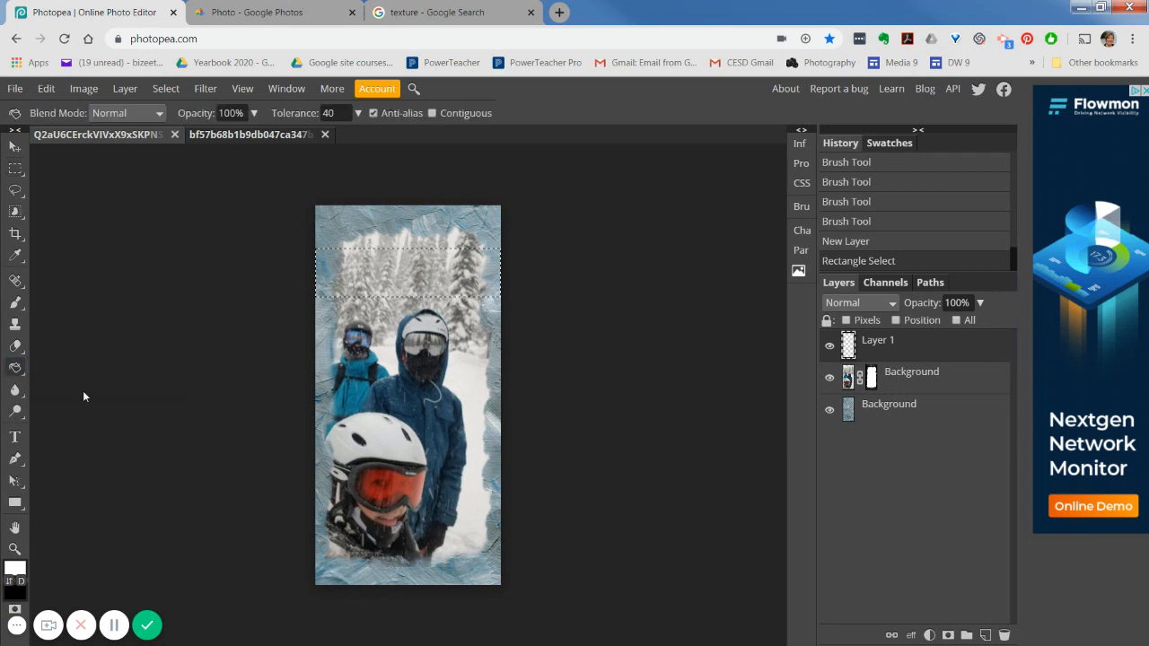
pyautogui.click(387, 273)
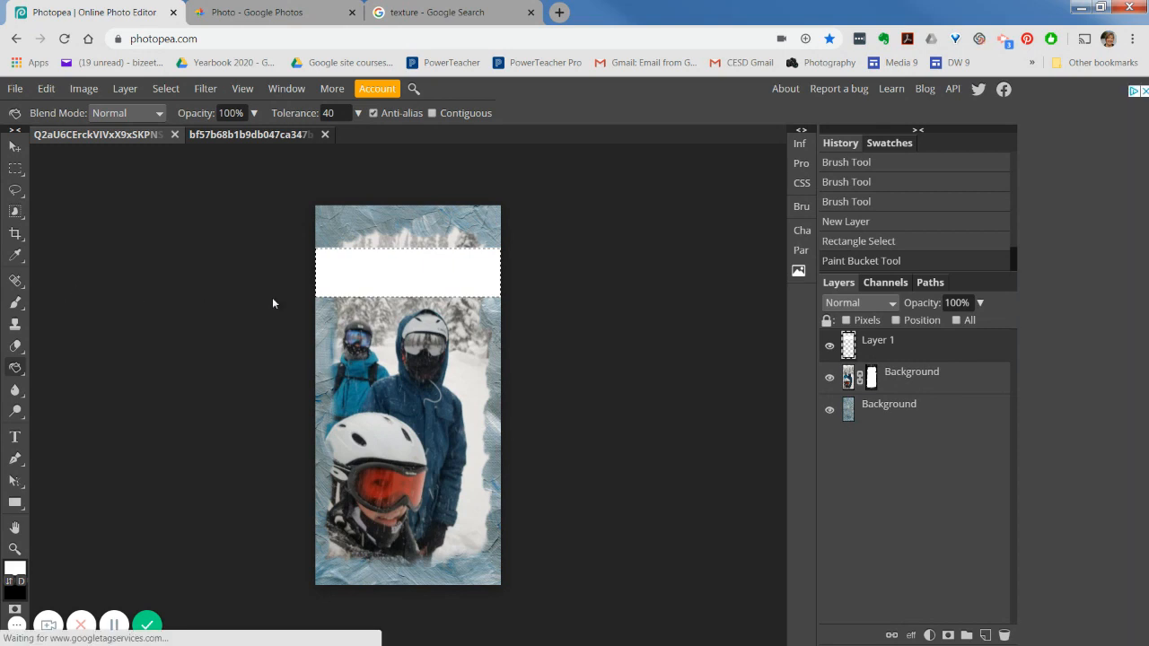
# Step: Lower the white band layer's opacity to 61%
pyautogui.click(922, 304)
pyautogui.moveTo(951, 292); pyautogui.dragTo(903, 293)
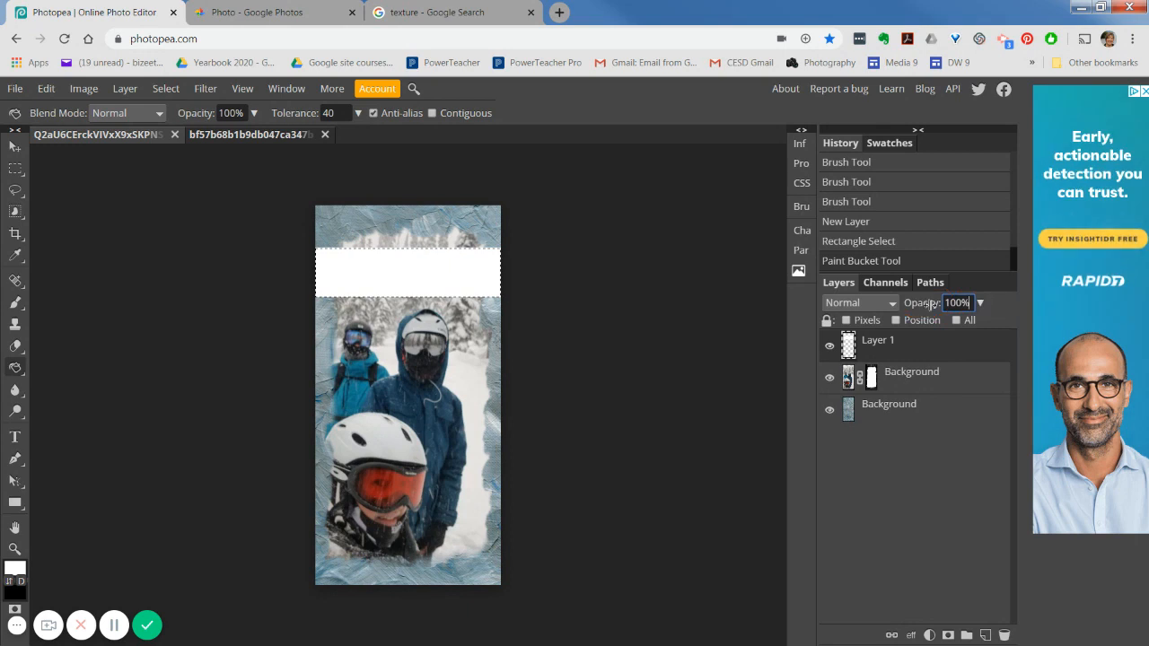
pyautogui.moveTo(930, 303); pyautogui.dragTo(899, 311)
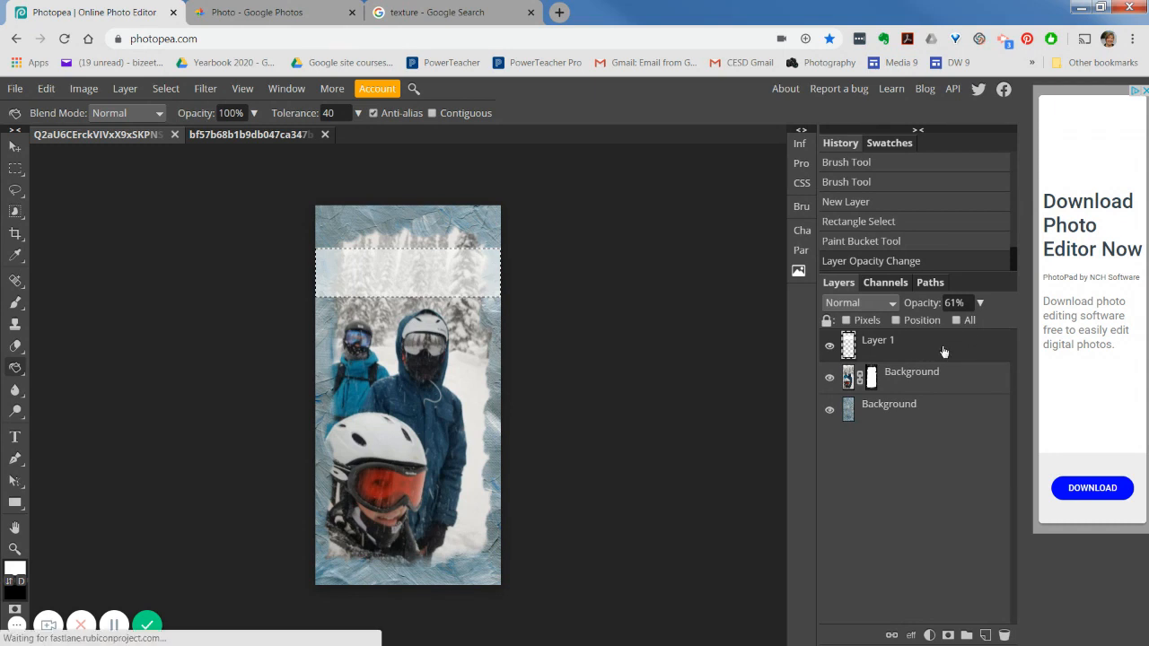
# Step: Add a Stroke layer style to the band, coloured dark blue 243b4d sampled from the skier's jacket
pyautogui.click(912, 636)
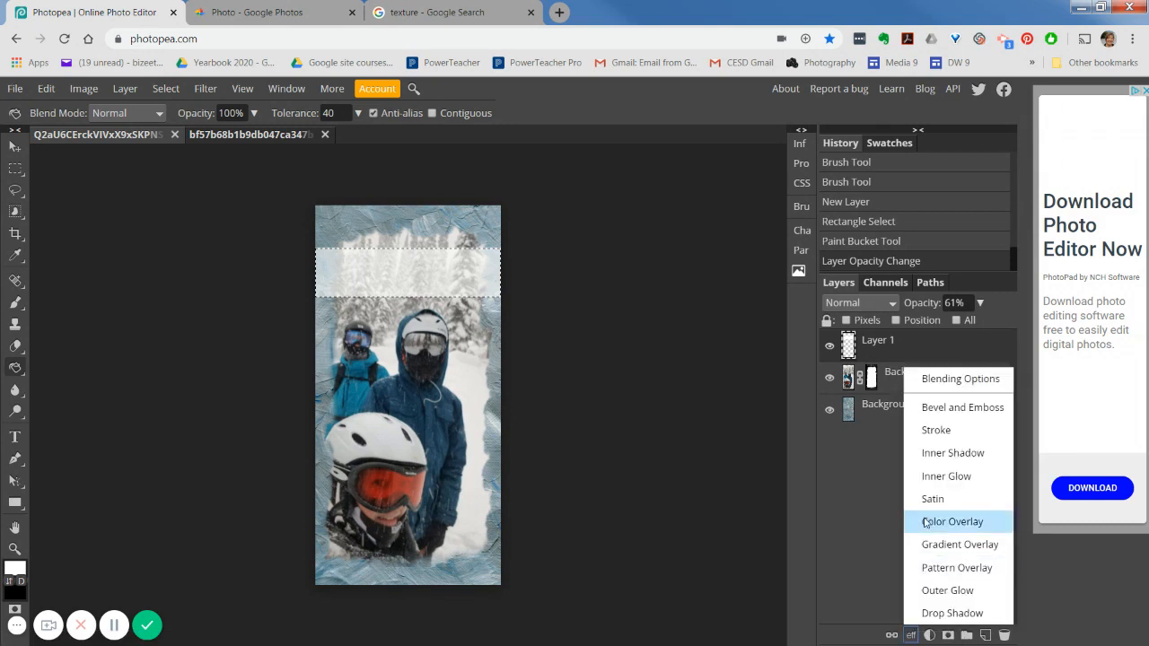
pyautogui.click(938, 433)
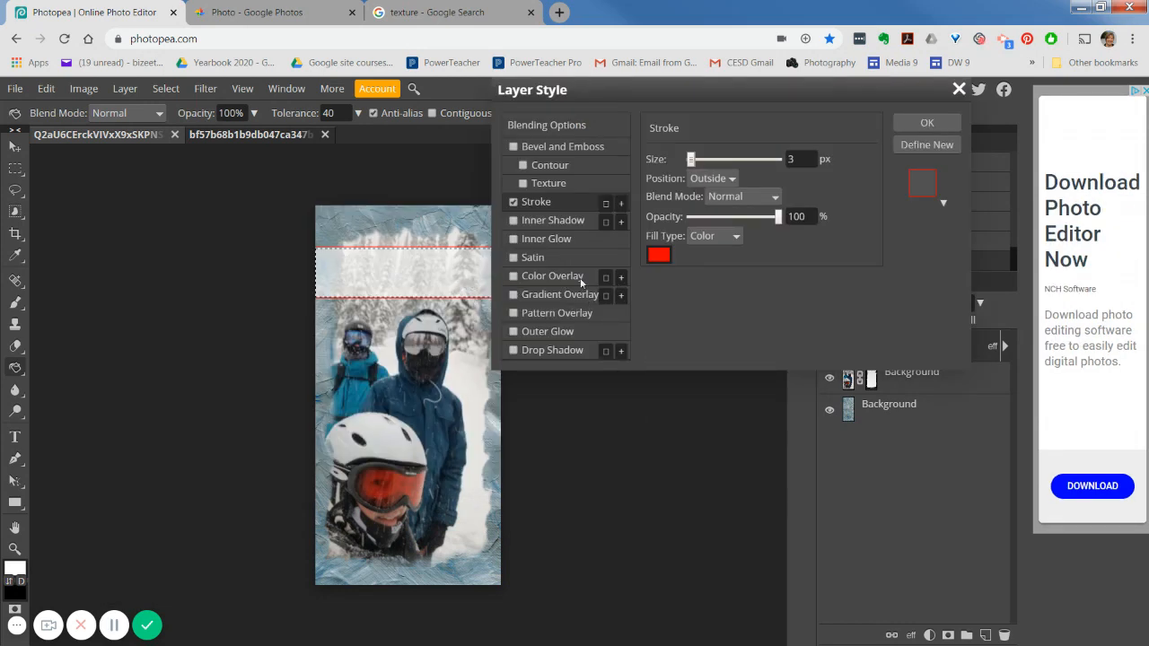
pyautogui.click(657, 254)
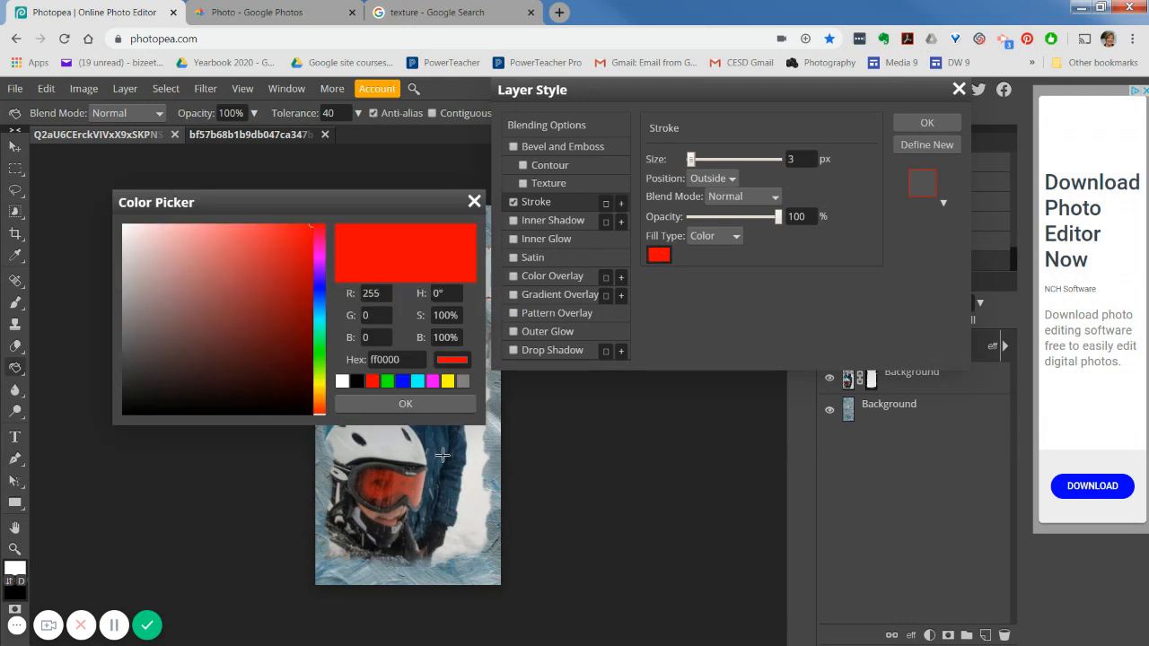
pyautogui.click(442, 455)
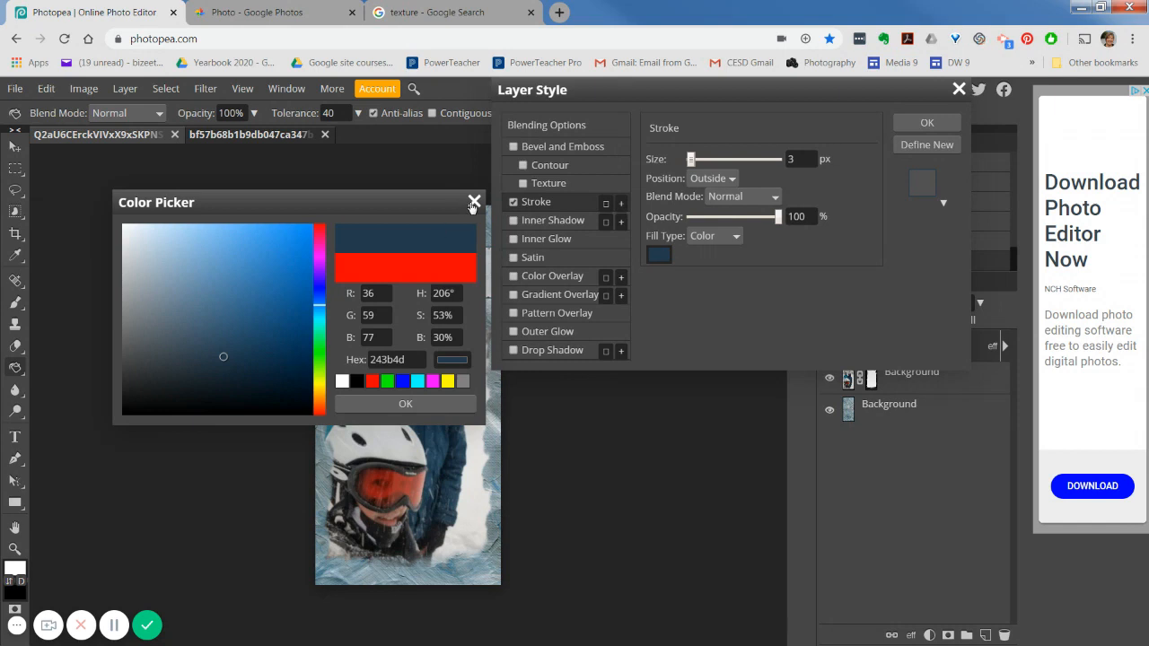
pyautogui.click(402, 406)
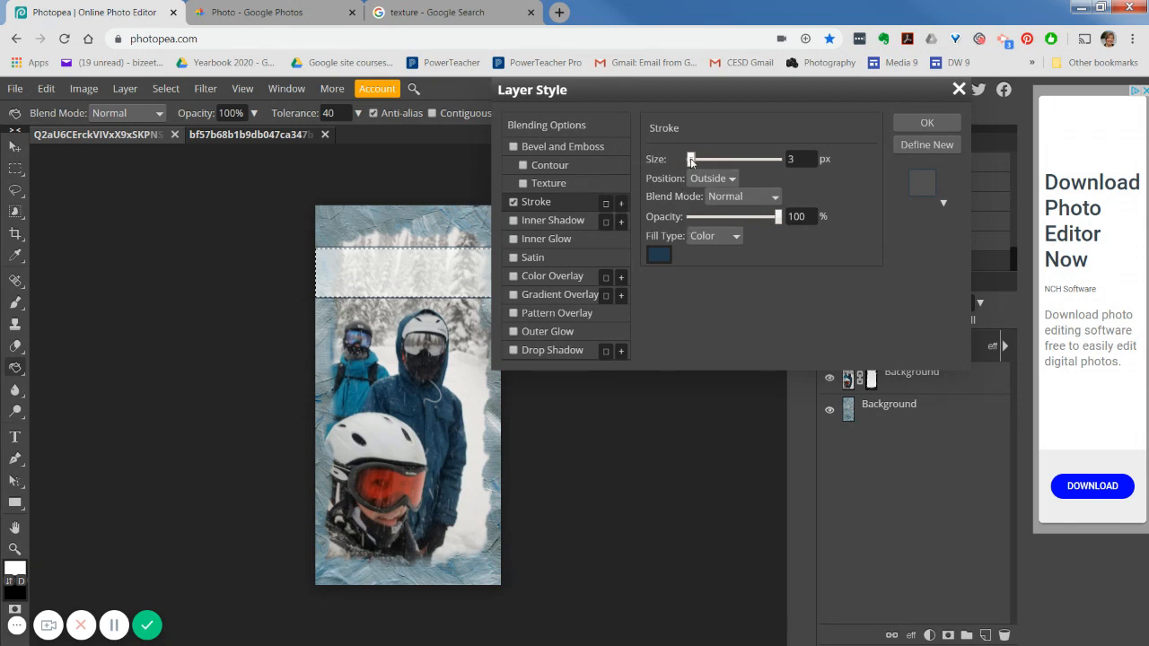
# Step: Set the band's stroke size to 8 px, keep its position at Outside, and apply the layer style
pyautogui.moveTo(691, 160); pyautogui.dragTo(694, 162)
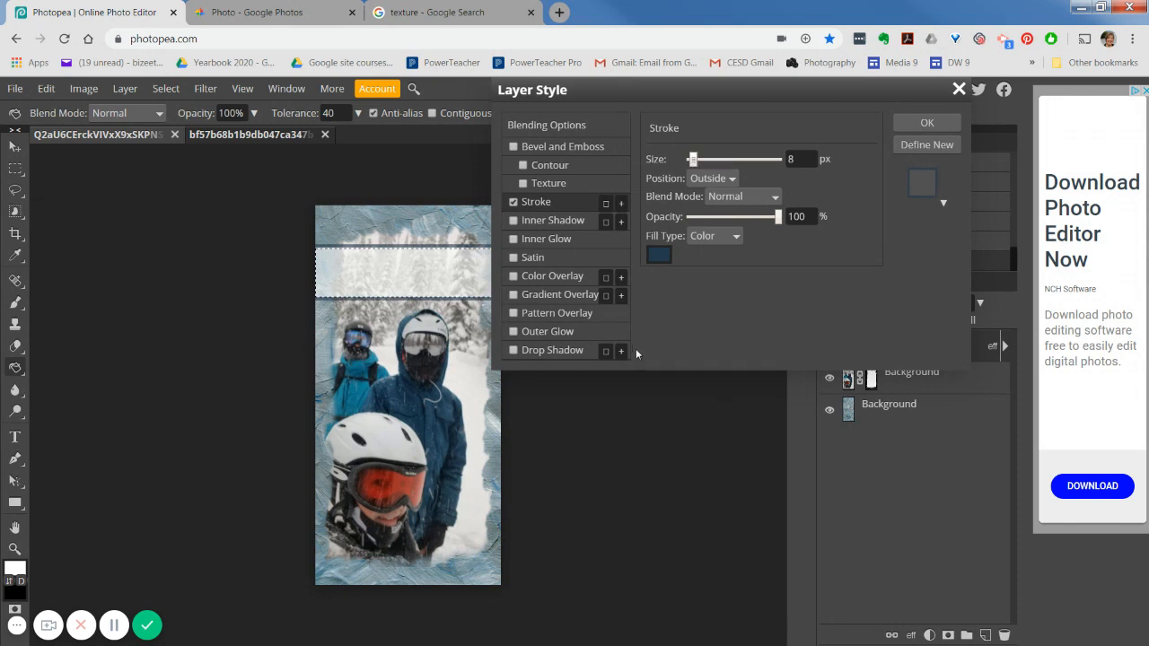
pyautogui.click(734, 180)
pyautogui.click(734, 180)
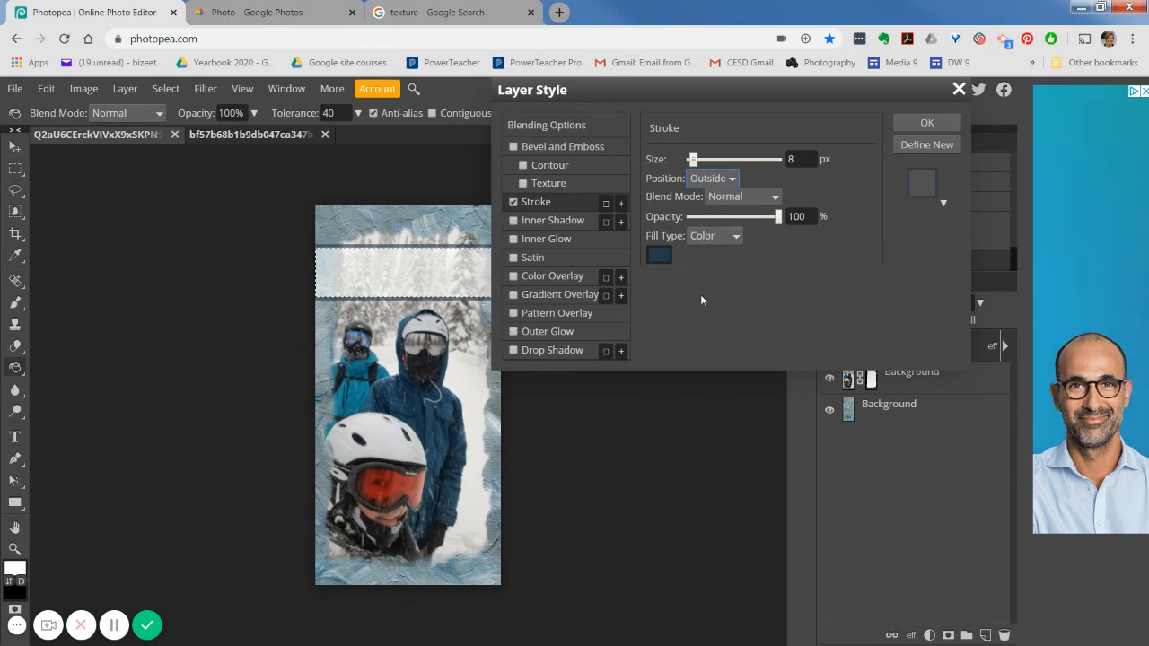
pyautogui.click(926, 123)
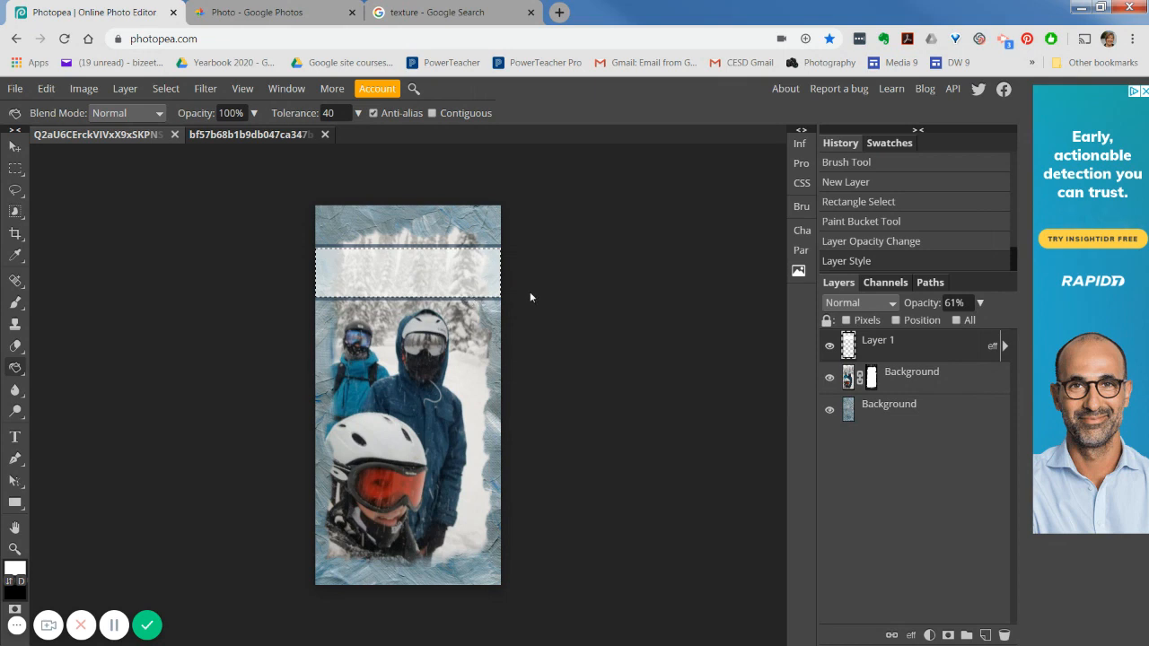
# Step: Deselect the band and move it straight down so it overlaps the top of the standing skier's helmet, aligned with the image sides
pyautogui.hotkey('ctrl', 'd')
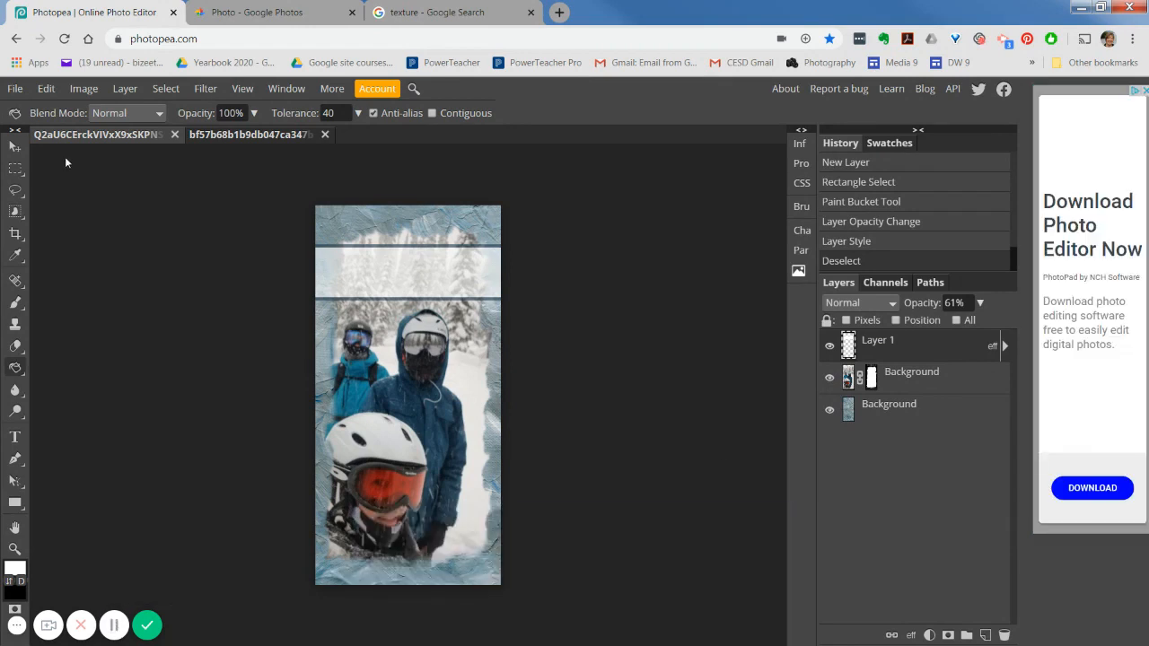
pyautogui.click(14, 147)
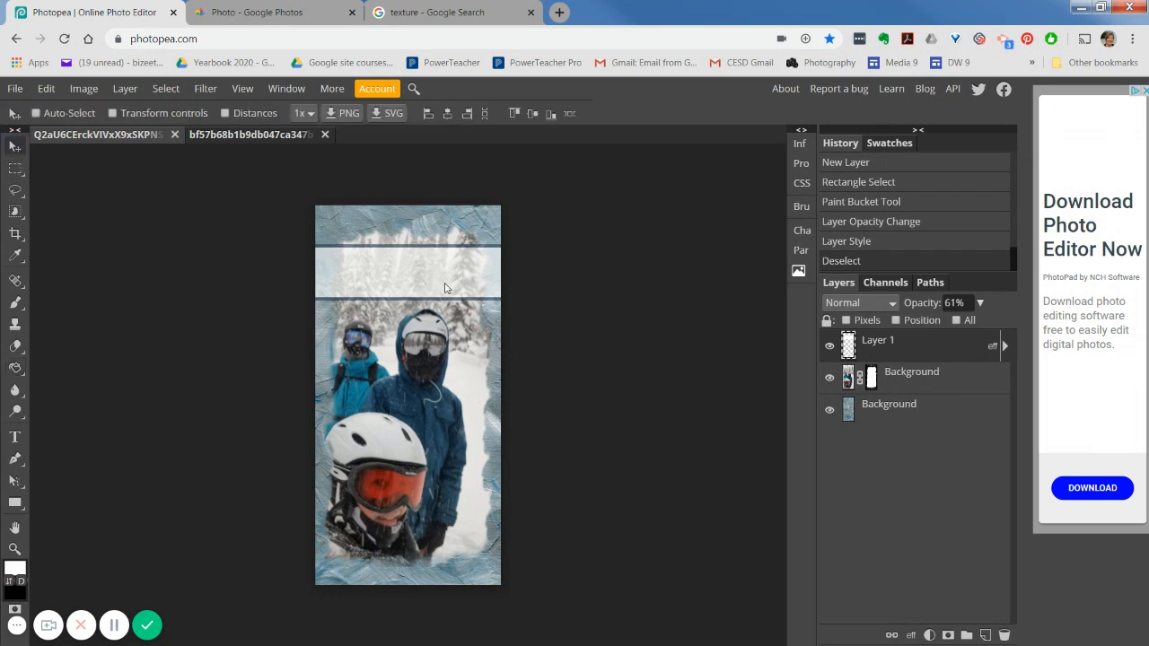
pyautogui.moveTo(447, 275); pyautogui.dragTo(444, 304)
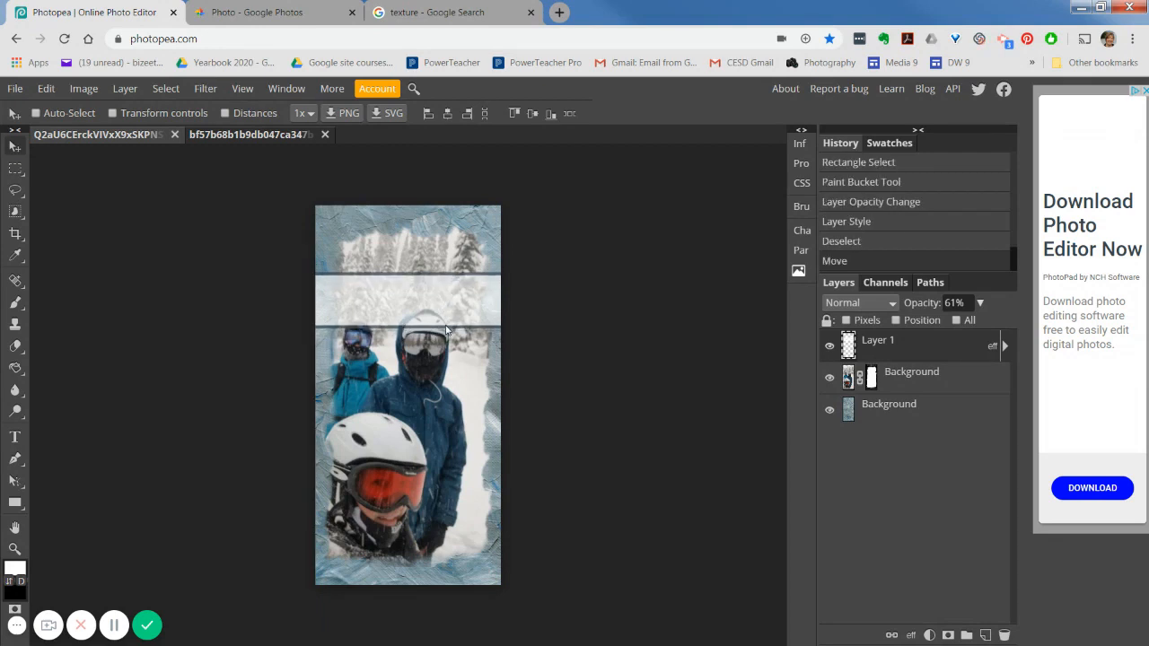
pyautogui.moveTo(415, 312); pyautogui.dragTo(416, 313)
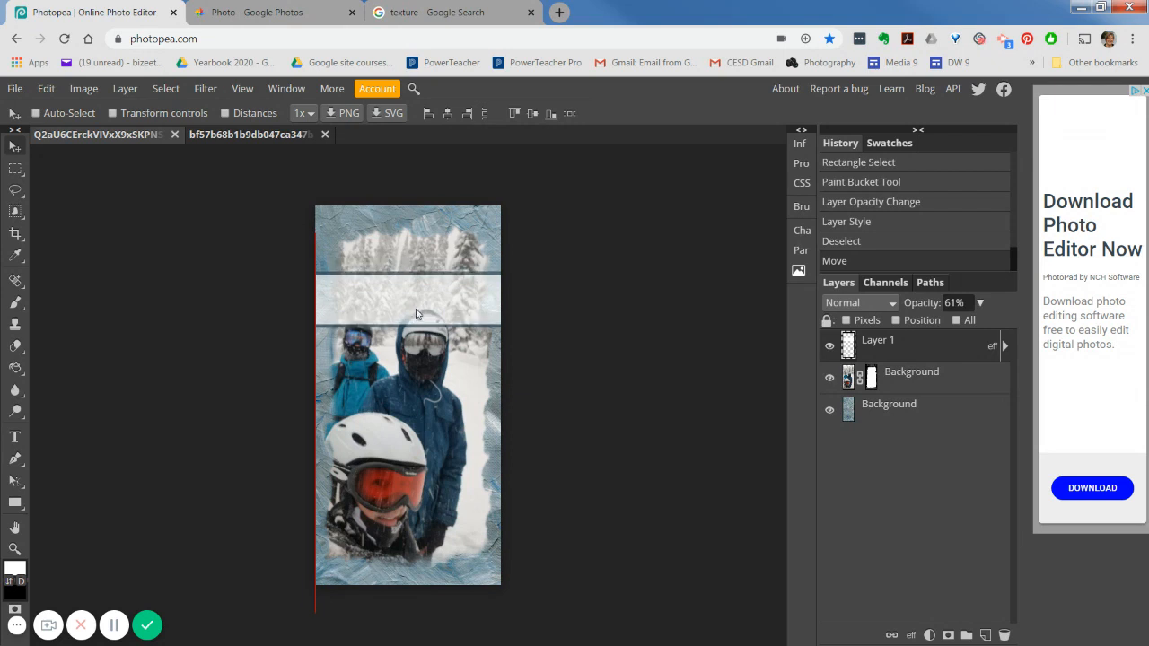
pyautogui.moveTo(415, 313); pyautogui.dragTo(415, 313)
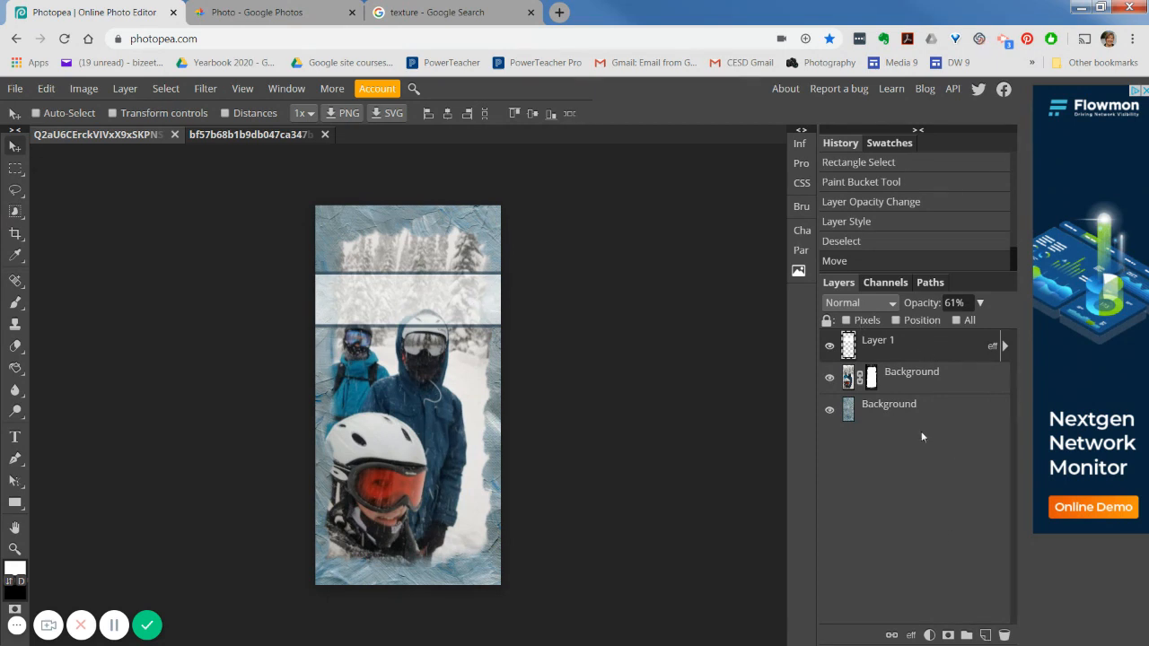
# Step: Merge a new blank layer down into the band layer and add a raster mask to the merged layer
pyautogui.click(985, 635)
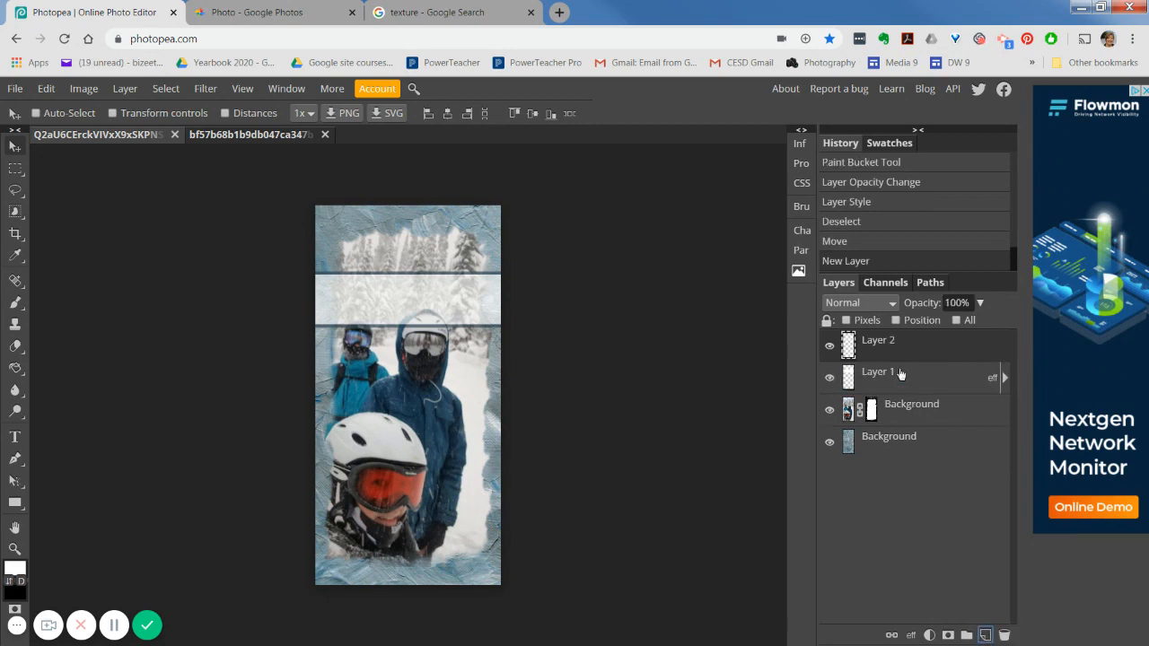
pyautogui.rightClick(930, 350)
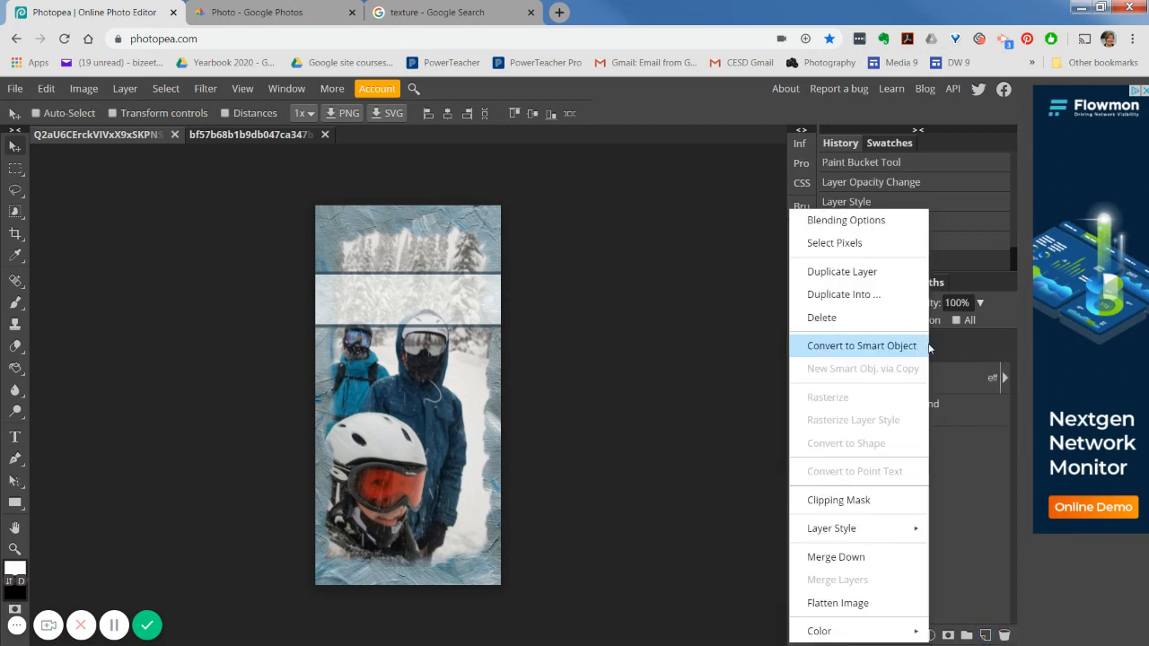
pyautogui.click(836, 558)
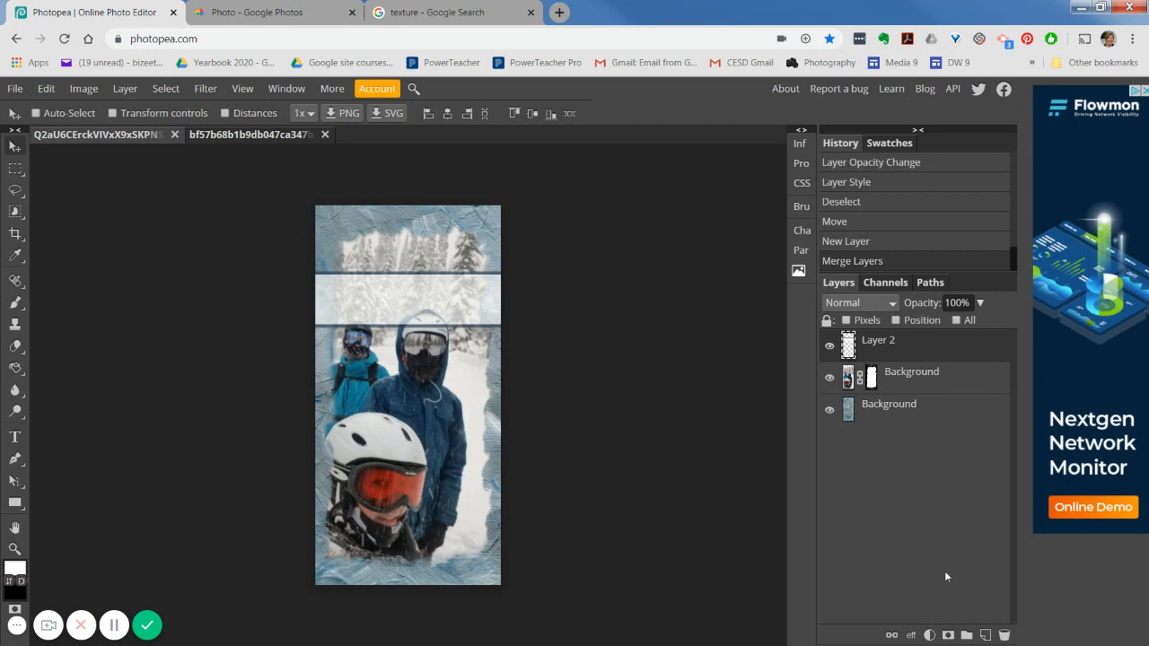
pyautogui.click(948, 635)
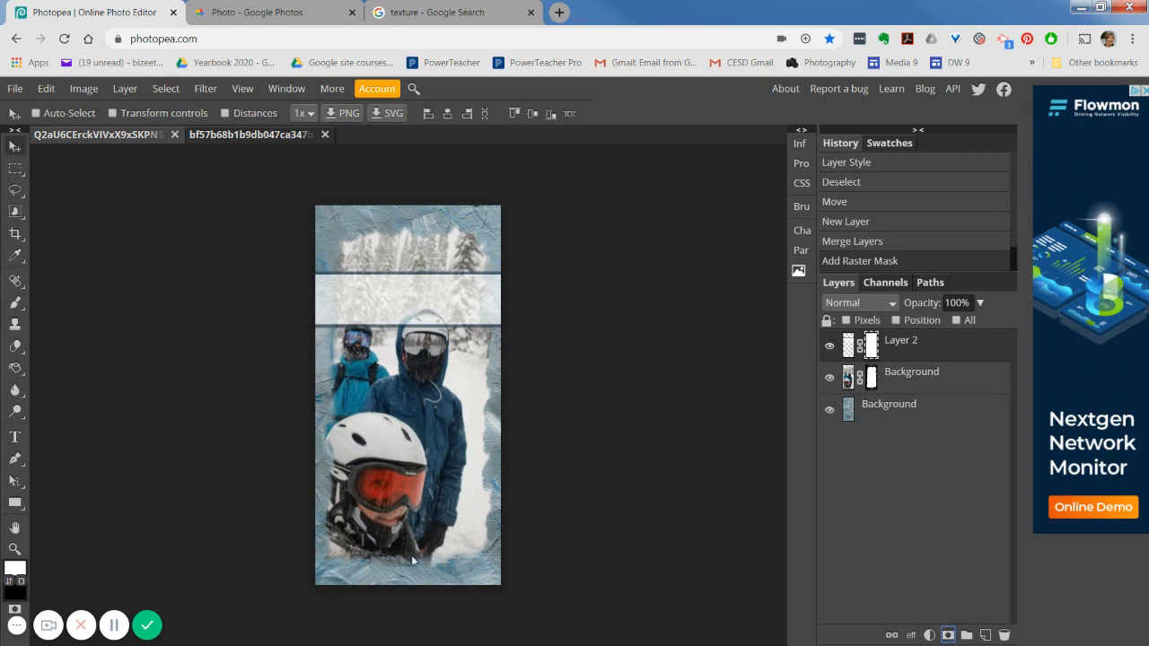
# Step: Paint black on the band's mask with the 24 px hard round brush to reveal the standing skier's helmet and hood
pyautogui.click(13, 582)
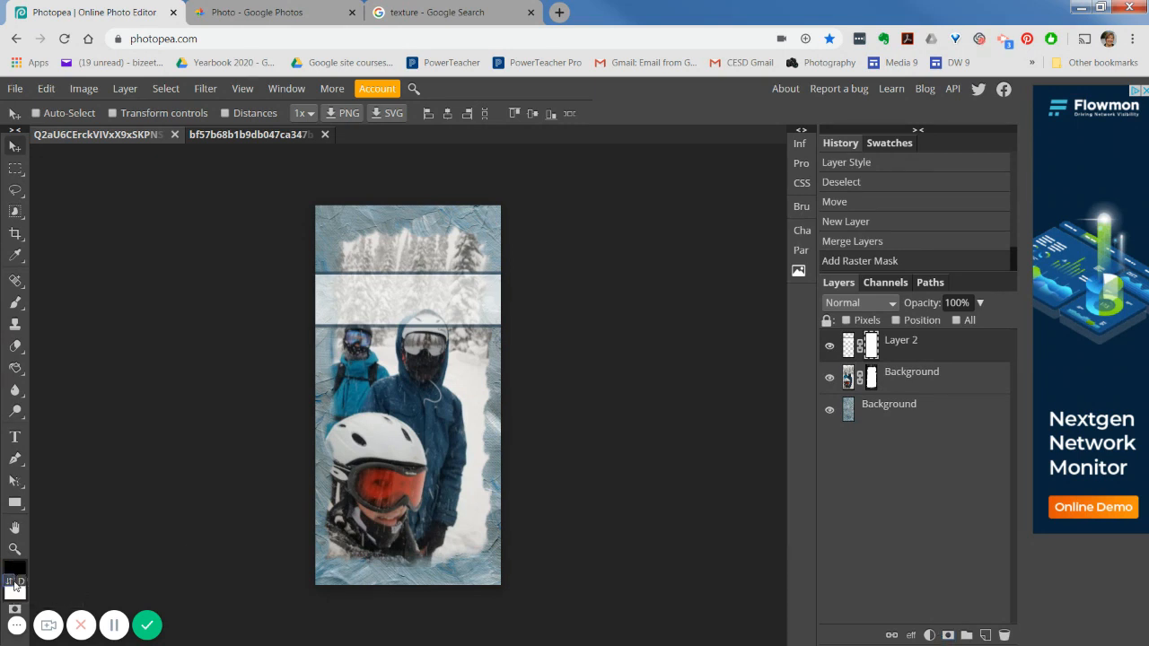
pyautogui.click(15, 301)
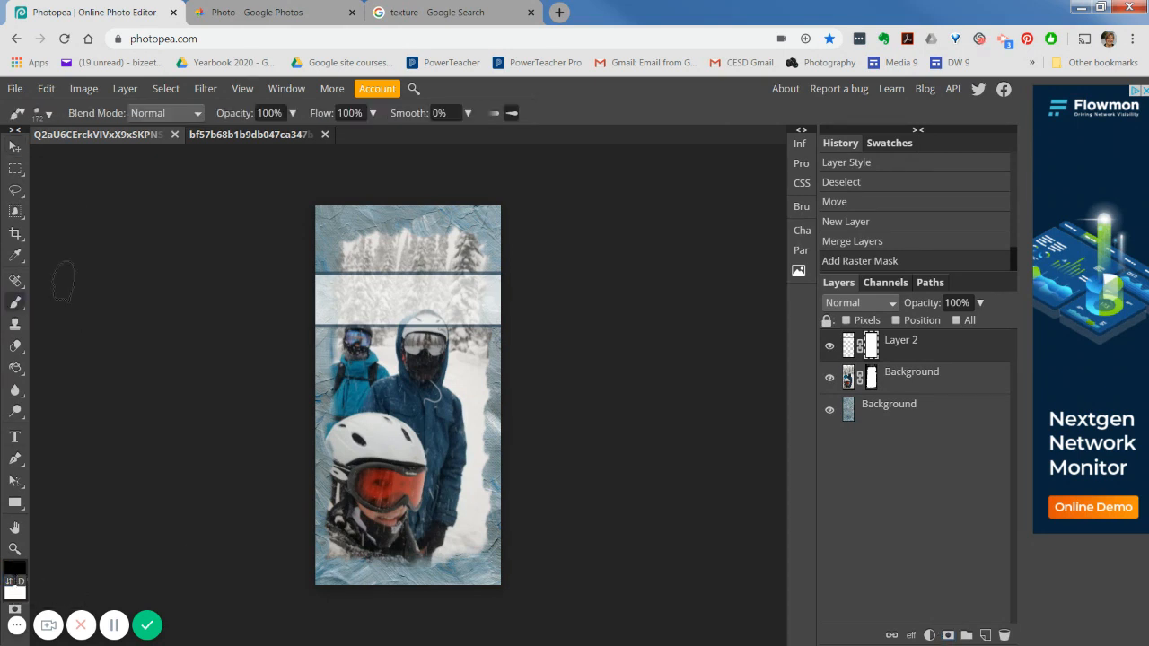
pyautogui.click(41, 113)
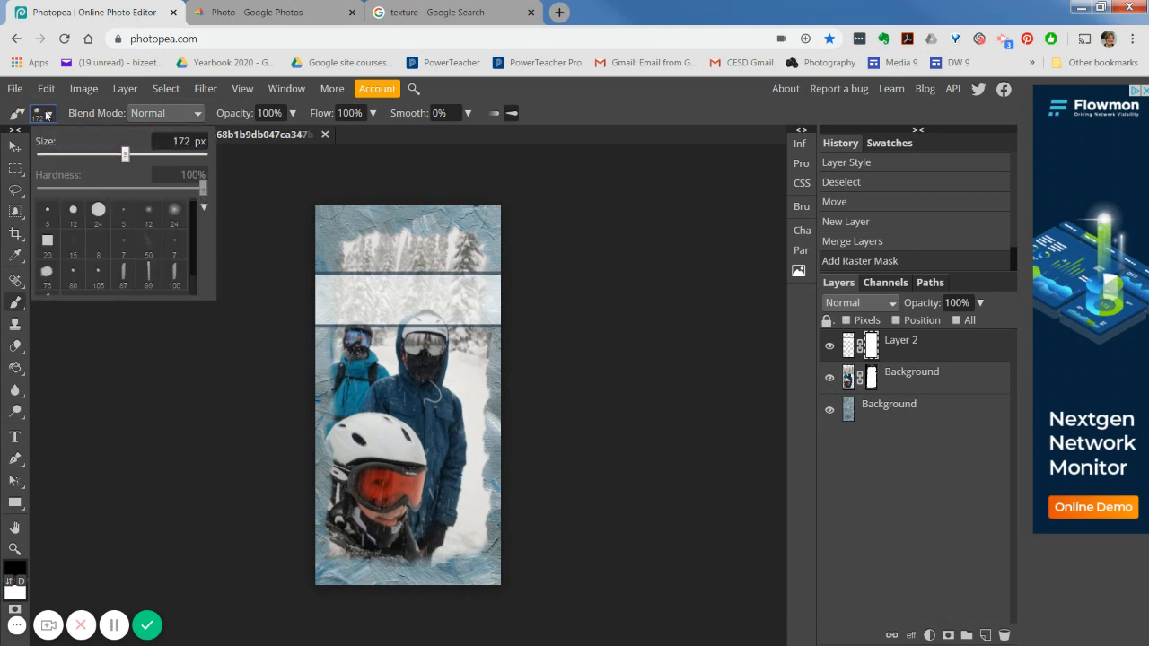
pyautogui.click(97, 211)
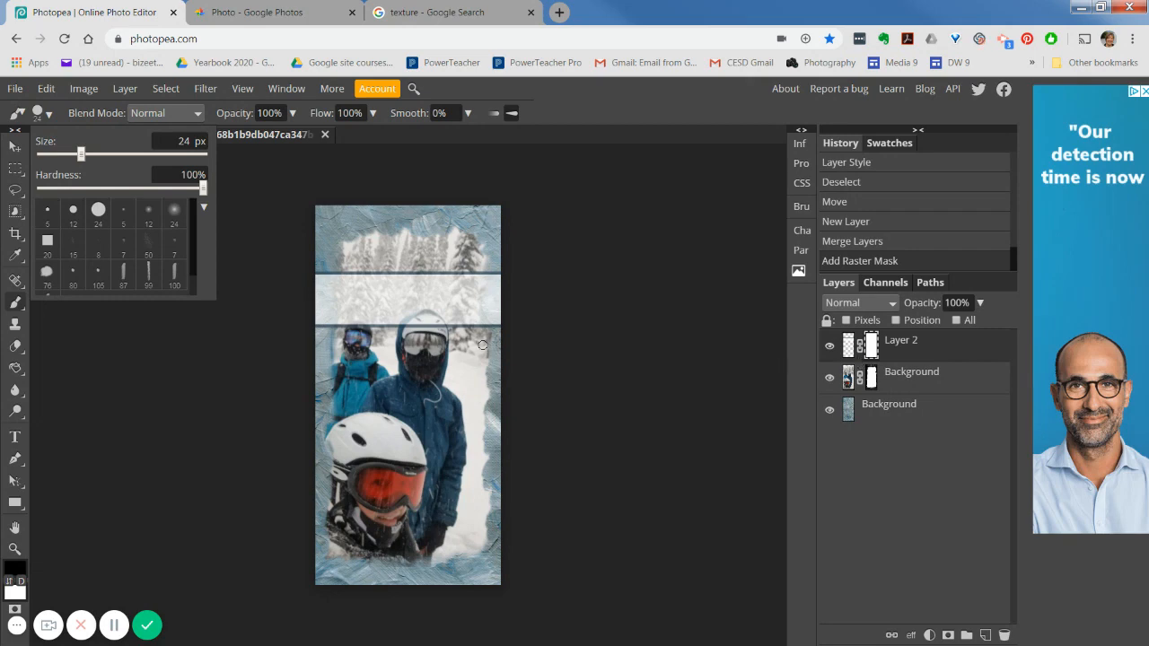
pyautogui.click(531, 326)
pyautogui.scroll(5, 530, 326)
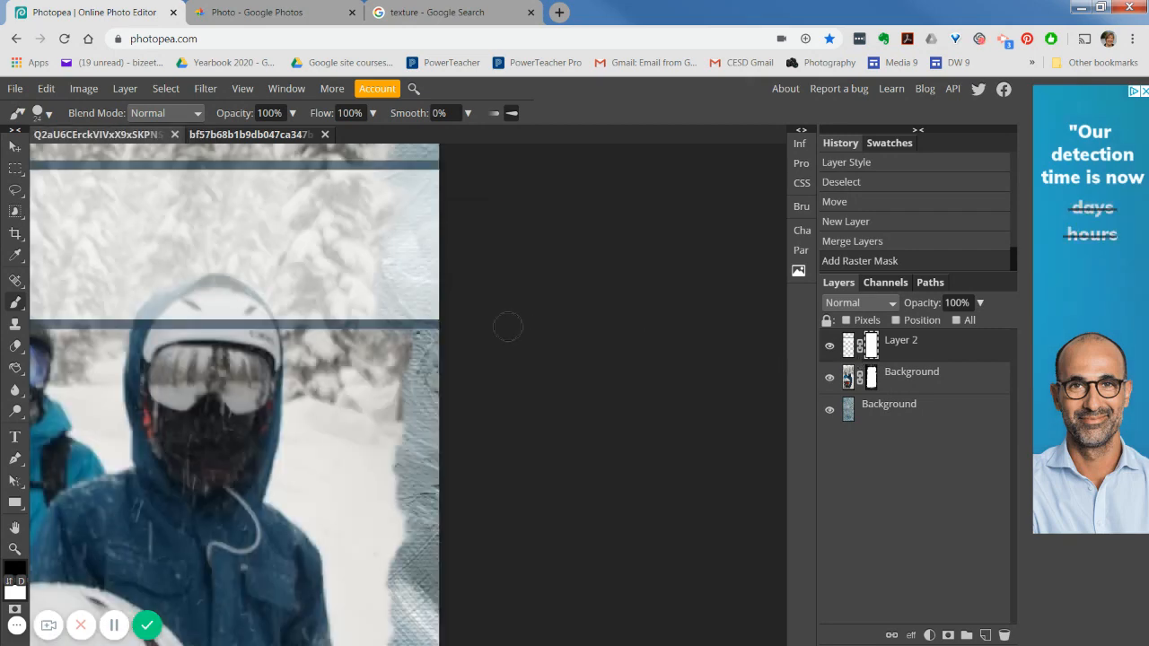
pyautogui.scroll(2, 507, 328)
pyautogui.moveTo(206, 328); pyautogui.dragTo(521, 405)
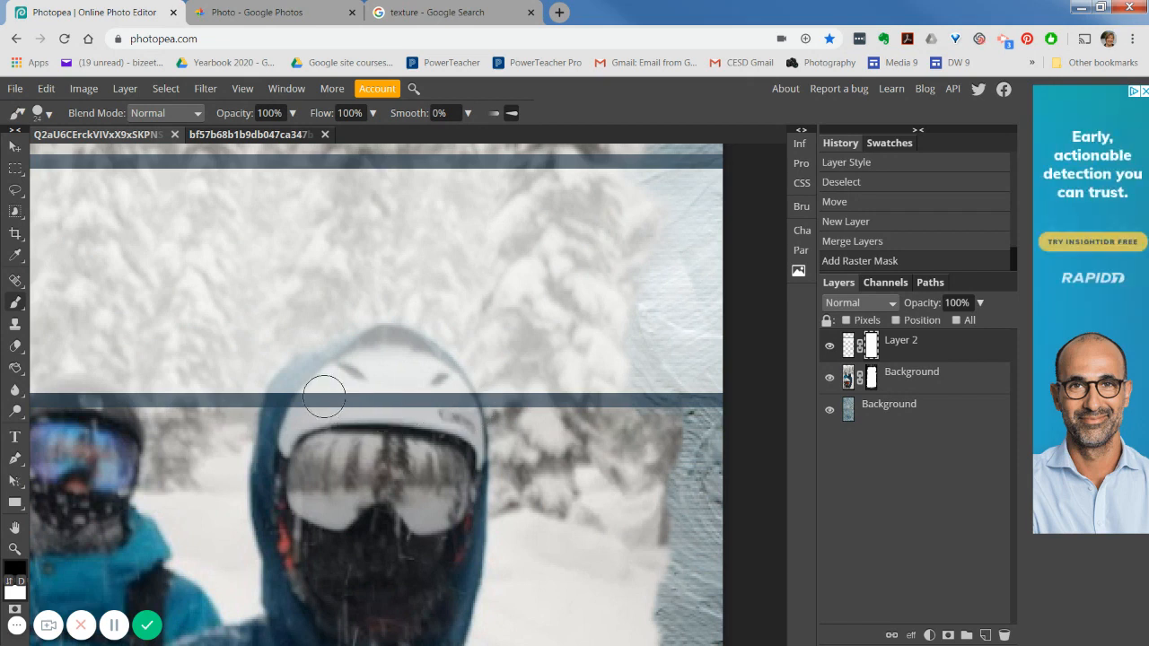
pyautogui.moveTo(324, 395)
pyautogui.mouseDown()
pyautogui.moveTo(282, 406)
pyautogui.moveTo(302, 379)
pyautogui.moveTo(374, 352)
pyautogui.moveTo(307, 384)
pyautogui.moveTo(353, 349)
pyautogui.moveTo(403, 353)
pyautogui.moveTo(418, 368)
pyautogui.moveTo(389, 351)
pyautogui.moveTo(437, 385)
pyautogui.moveTo(466, 451)
pyautogui.moveTo(462, 408)
pyautogui.moveTo(407, 359)
pyautogui.mouseUp()
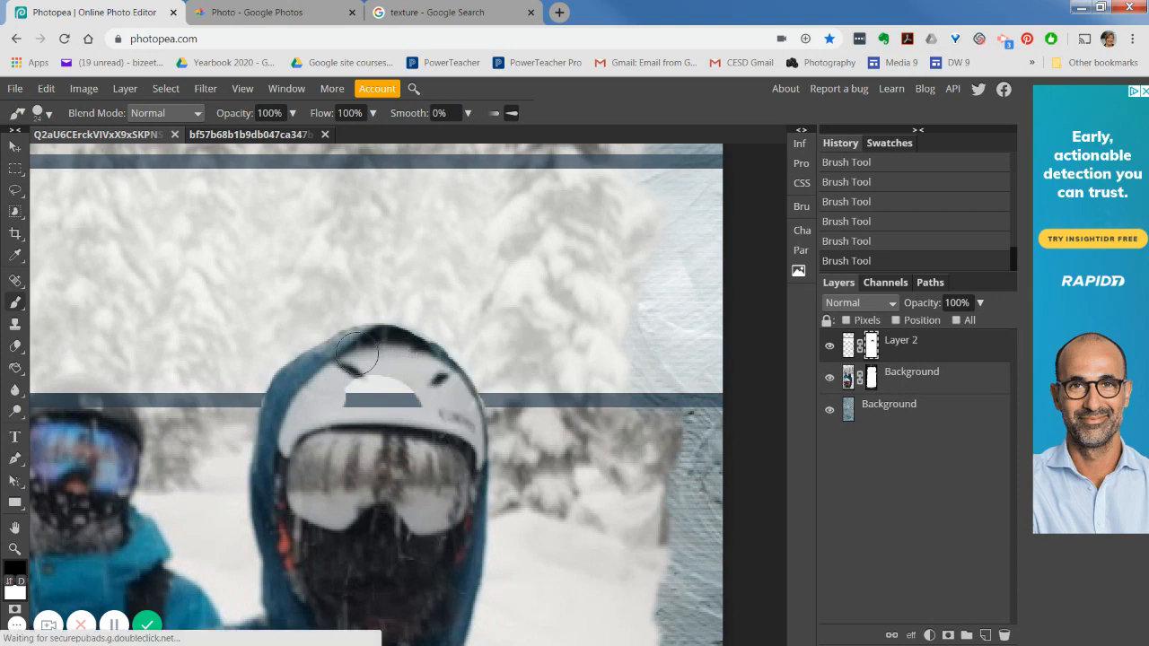
pyautogui.moveTo(281, 435)
pyautogui.mouseDown()
pyautogui.moveTo(367, 385)
pyautogui.moveTo(377, 403)
pyautogui.moveTo(423, 418)
pyautogui.moveTo(436, 410)
pyautogui.moveTo(406, 368)
pyautogui.moveTo(415, 346)
pyautogui.moveTo(429, 346)
pyautogui.moveTo(459, 387)
pyautogui.mouseUp()
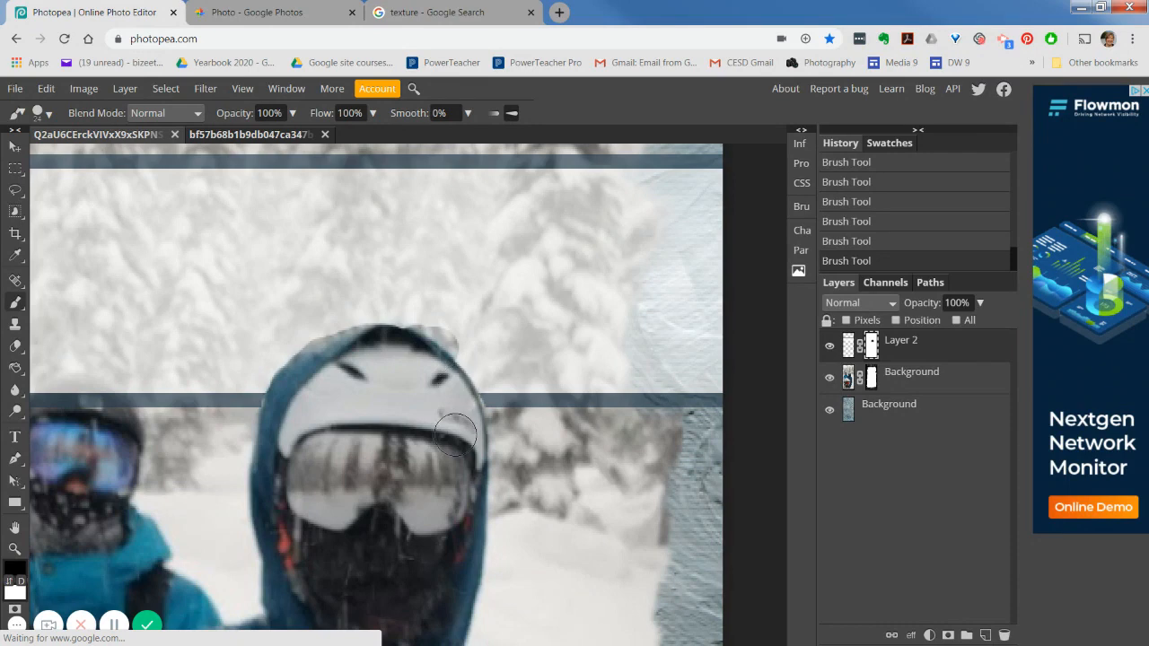
# Step: Refine the mask edge around the standing skier's hood, restoring overpainted band areas with white and clearing the hood with black
pyautogui.scroll(2, 359, 449)
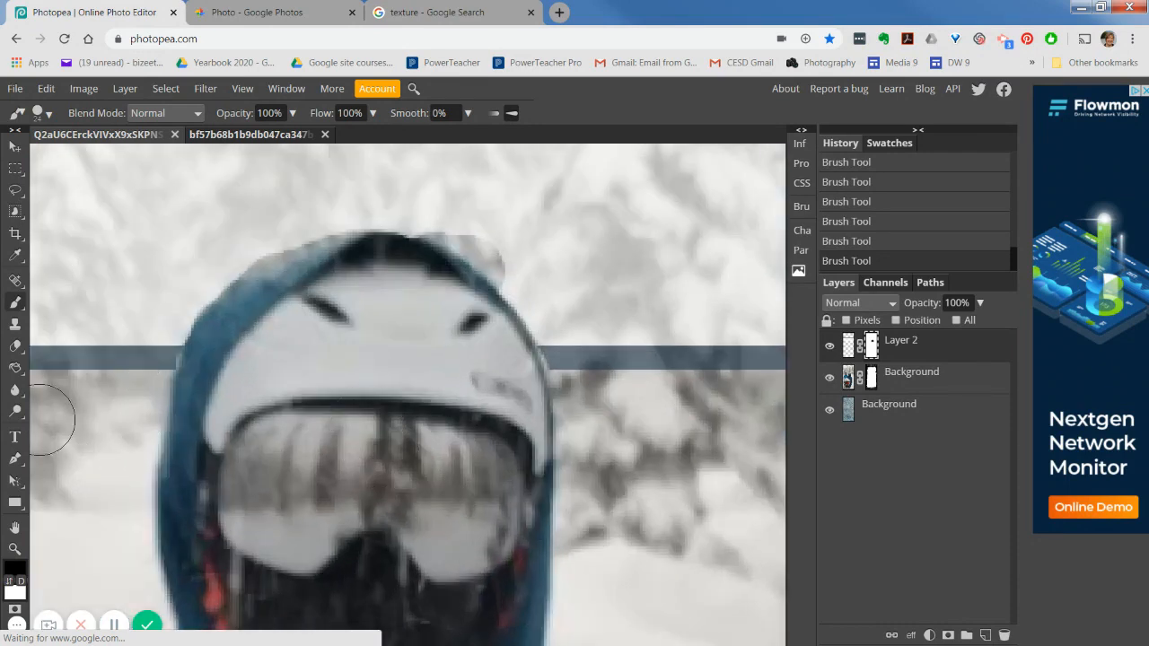
pyautogui.press('x')
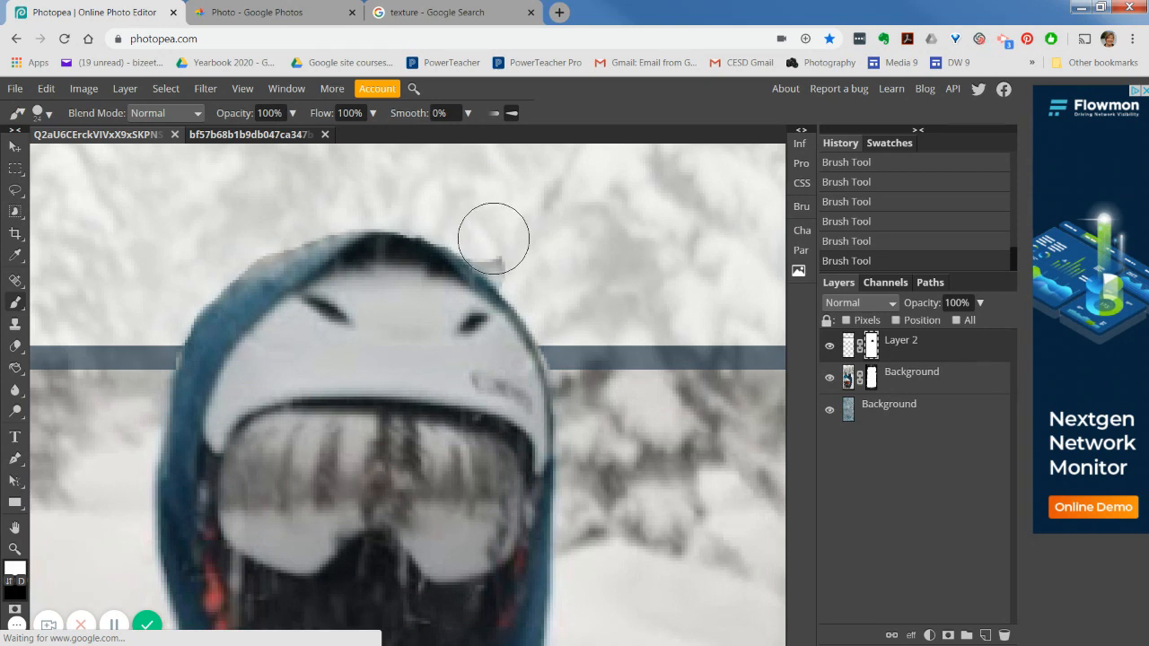
pyautogui.click(494, 239)
pyautogui.click(511, 252)
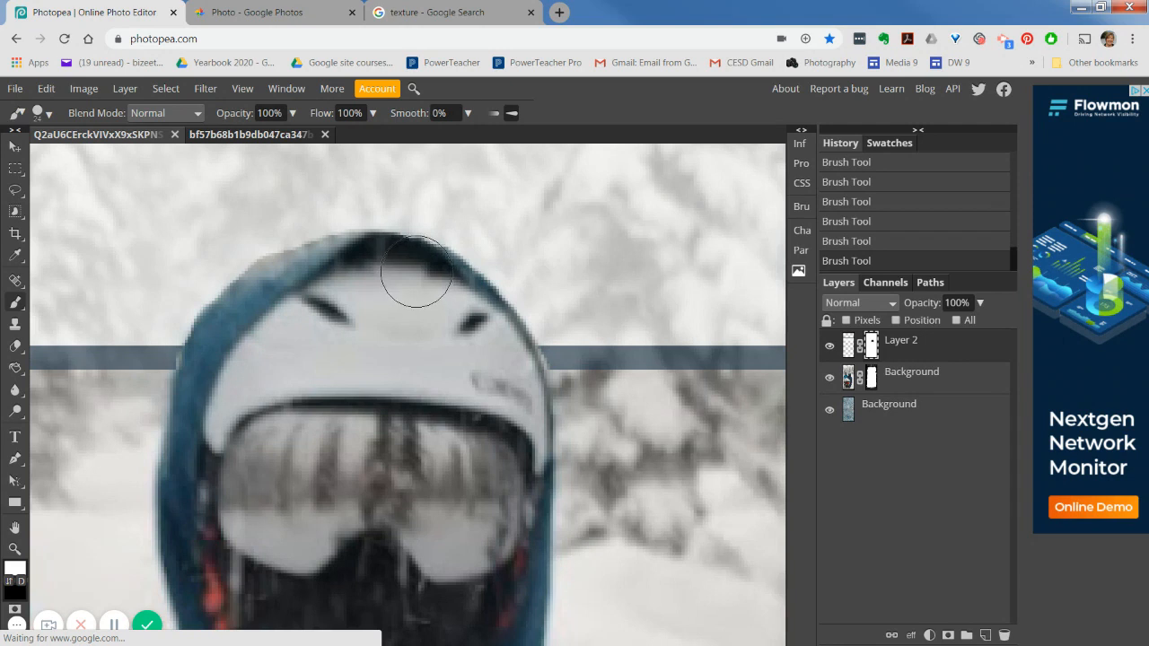
pyautogui.press('x')
pyautogui.moveTo(343, 258)
pyautogui.mouseDown()
pyautogui.moveTo(282, 265)
pyautogui.moveTo(214, 359)
pyautogui.mouseUp()
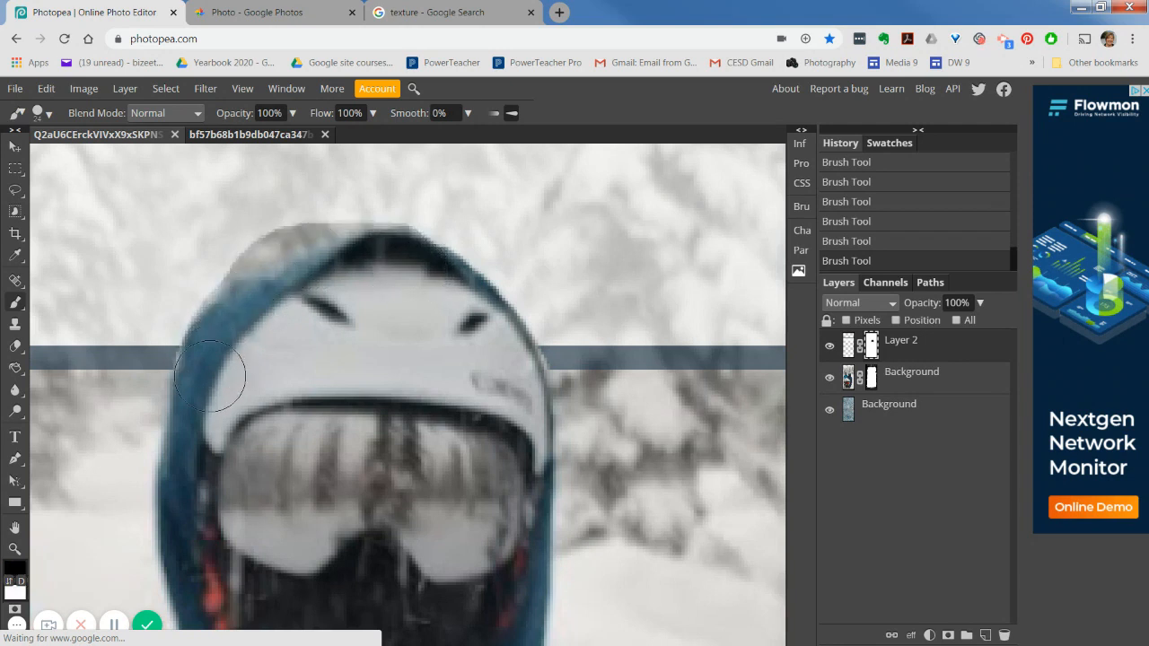
pyautogui.press('x')
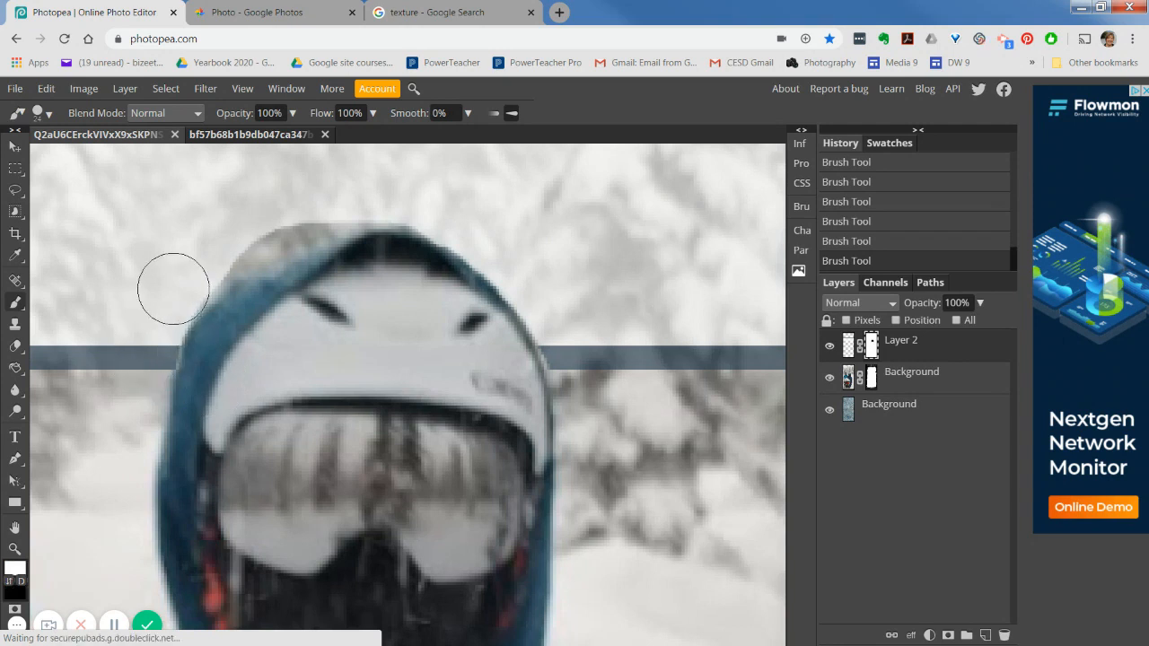
pyautogui.moveTo(187, 279)
pyautogui.mouseDown()
pyautogui.moveTo(268, 232)
pyautogui.moveTo(247, 235)
pyautogui.moveTo(334, 207)
pyautogui.mouseUp()
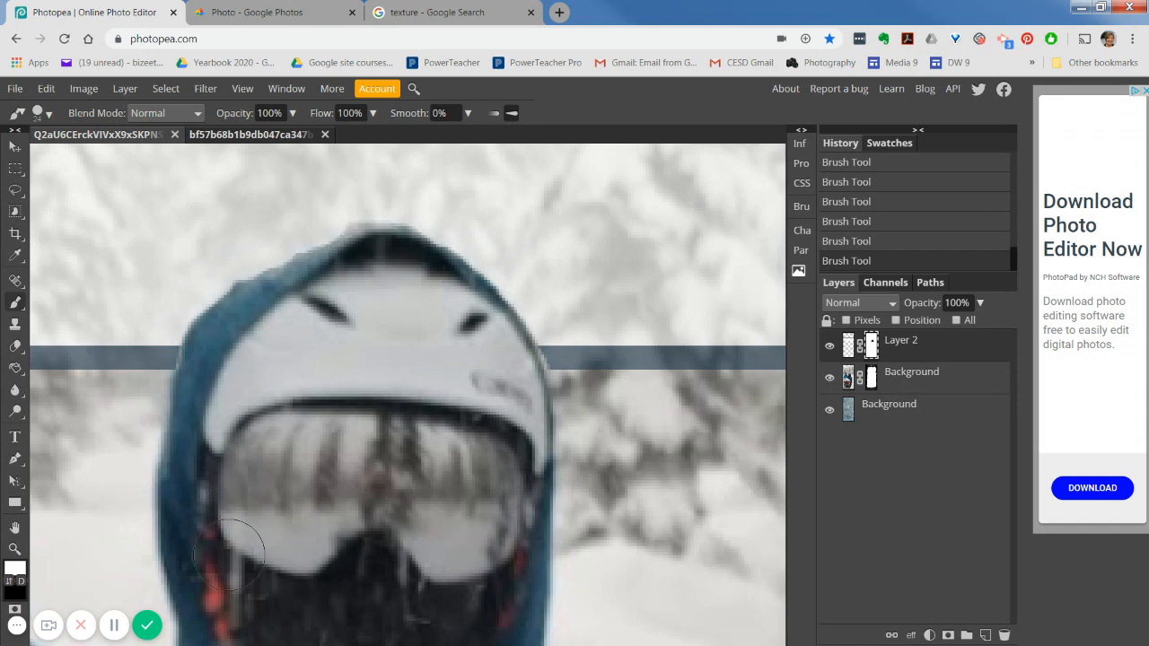
pyautogui.click(113, 625)
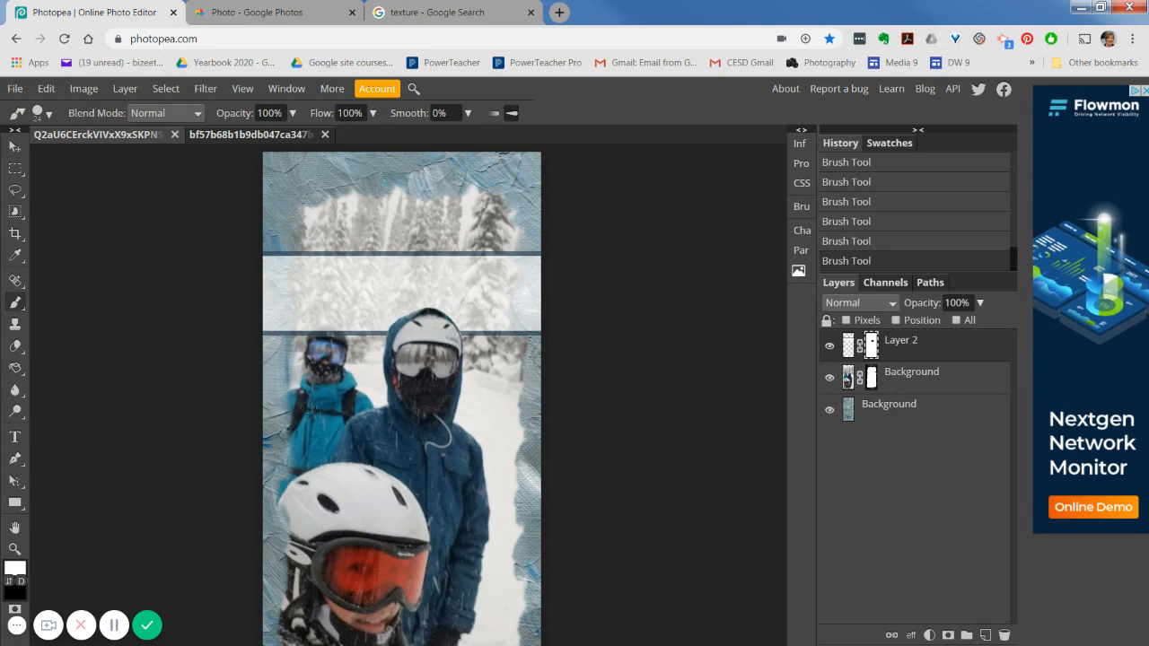
# Step: Paint black on the band's mask over the rear skier's dark helmet so it stands in front of the band
pyautogui.scroll(8, 309, 404)
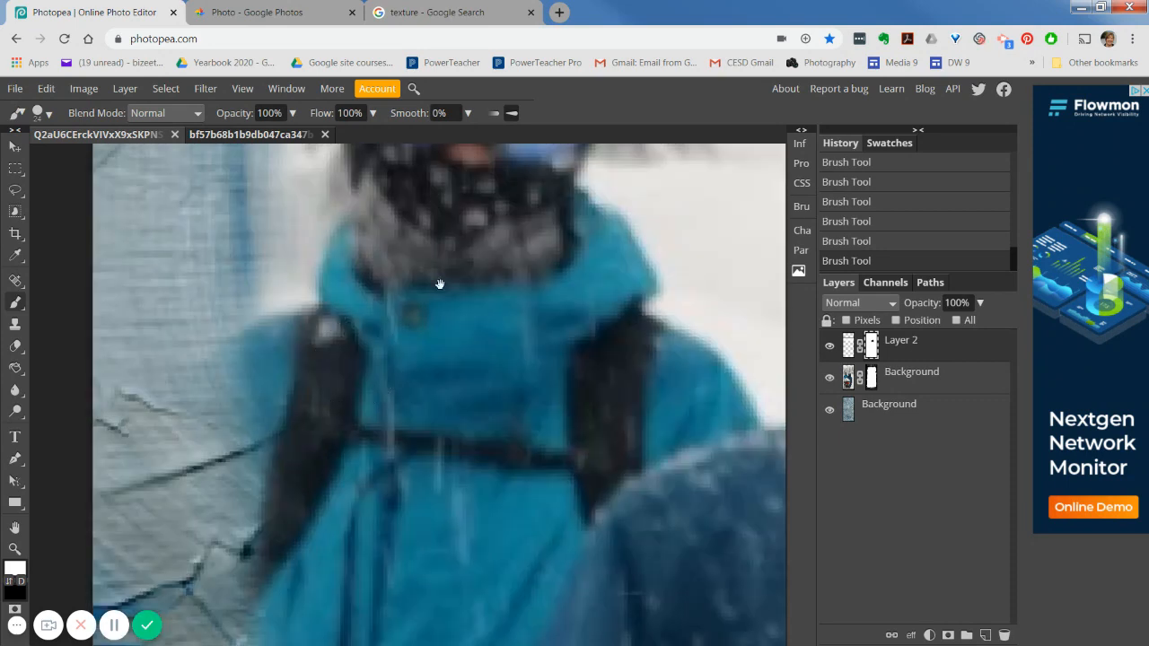
pyautogui.moveTo(455, 278)
pyautogui.mouseDown()
pyautogui.moveTo(442, 456)
pyautogui.moveTo(410, 546)
pyautogui.mouseUp()
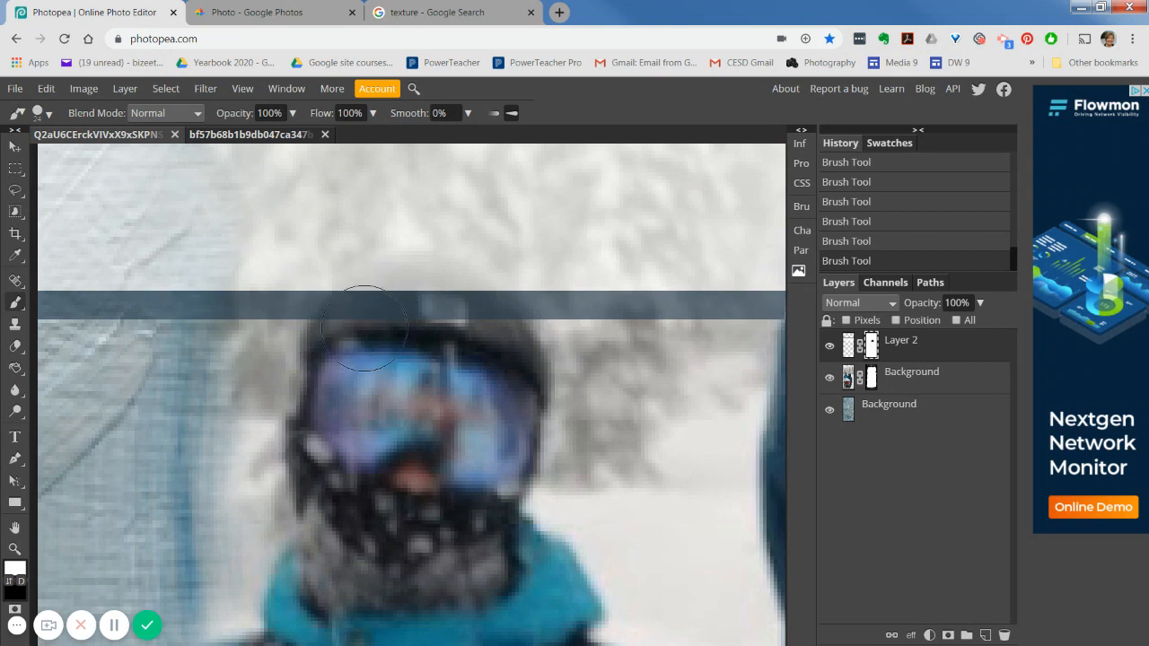
pyautogui.press('x')
pyautogui.click(360, 329)
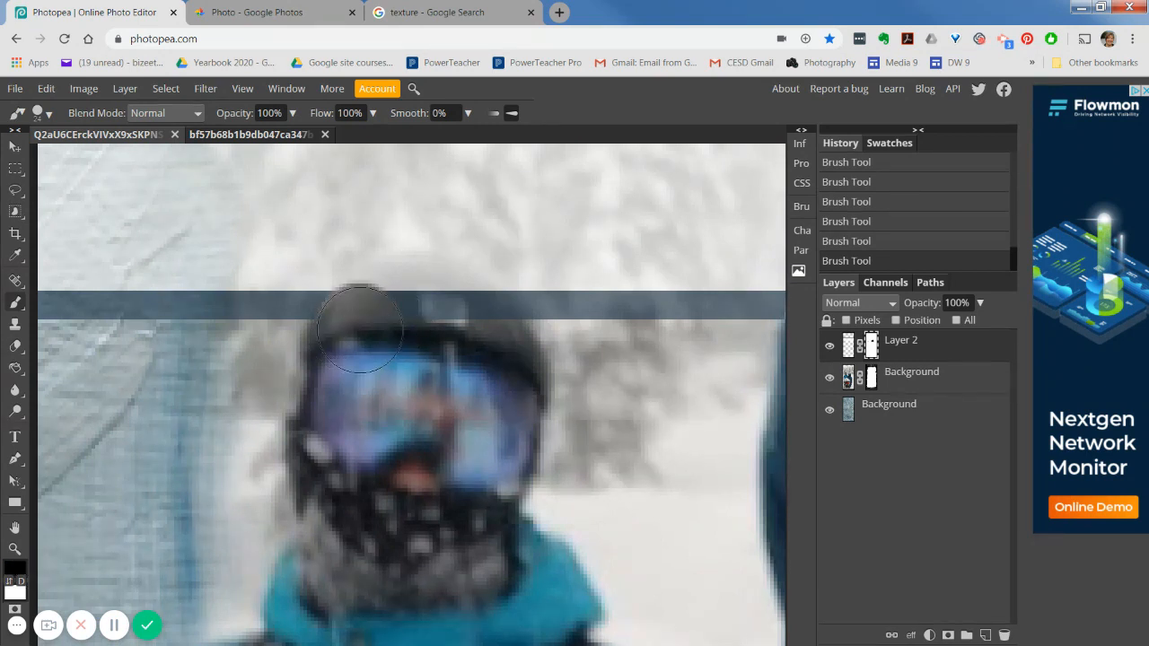
pyautogui.moveTo(360, 328)
pyautogui.mouseDown()
pyautogui.moveTo(358, 297)
pyautogui.moveTo(390, 282)
pyautogui.moveTo(417, 298)
pyautogui.moveTo(438, 274)
pyautogui.moveTo(434, 286)
pyautogui.moveTo(483, 325)
pyautogui.mouseUp()
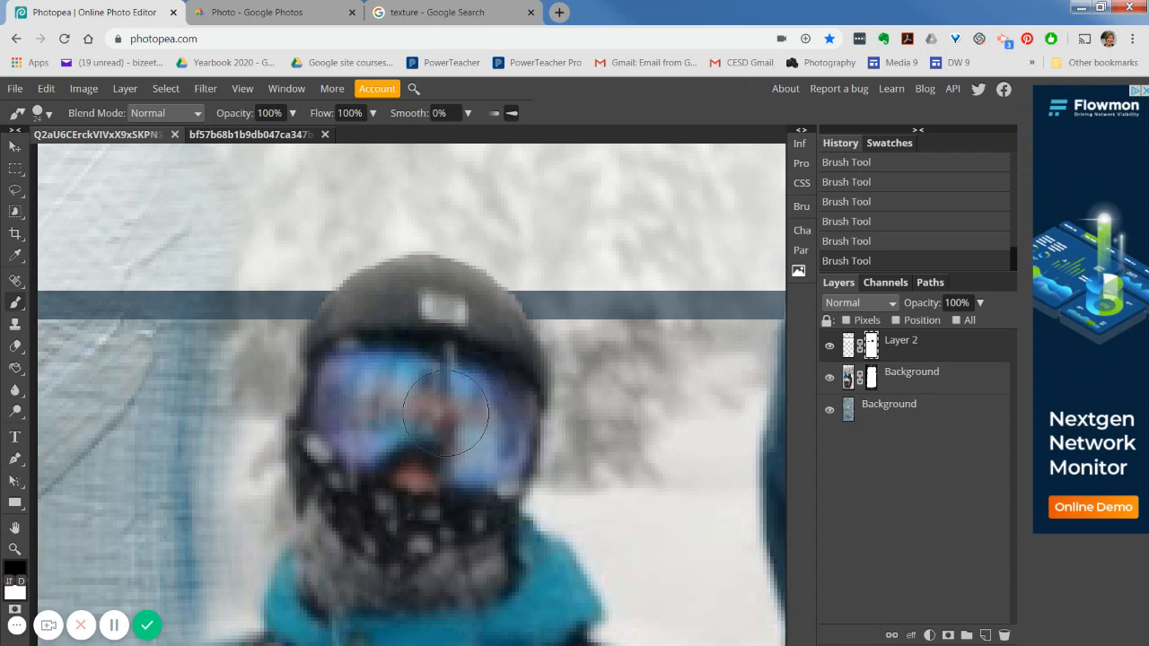
pyautogui.scroll(-6, 467, 422)
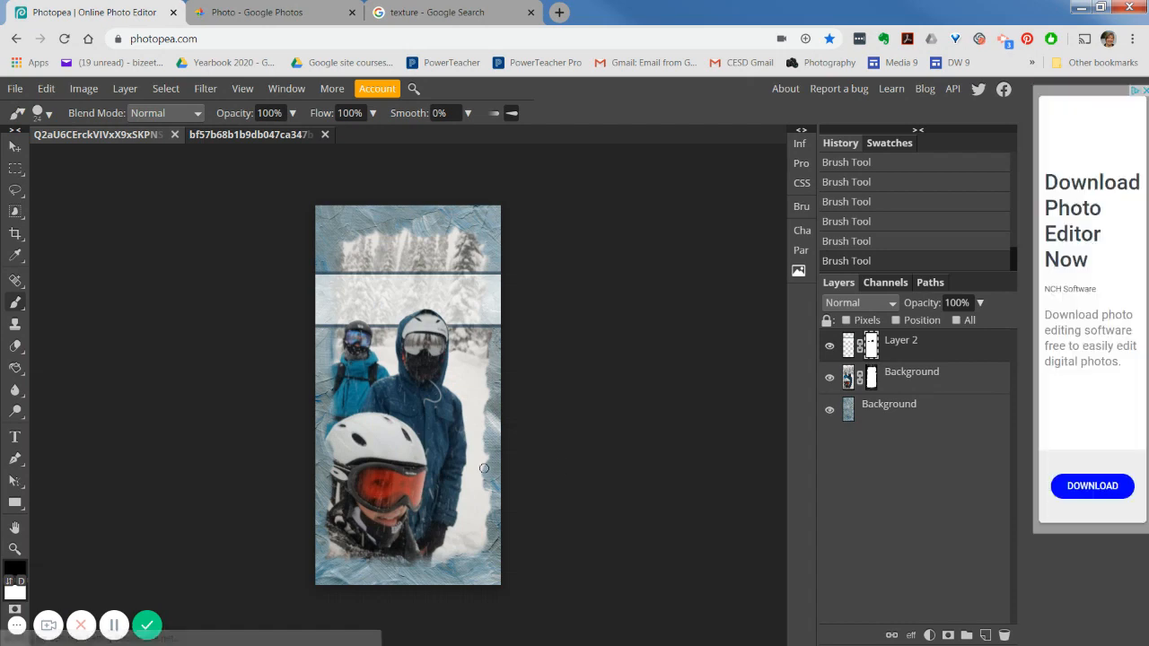
pyautogui.click(114, 628)
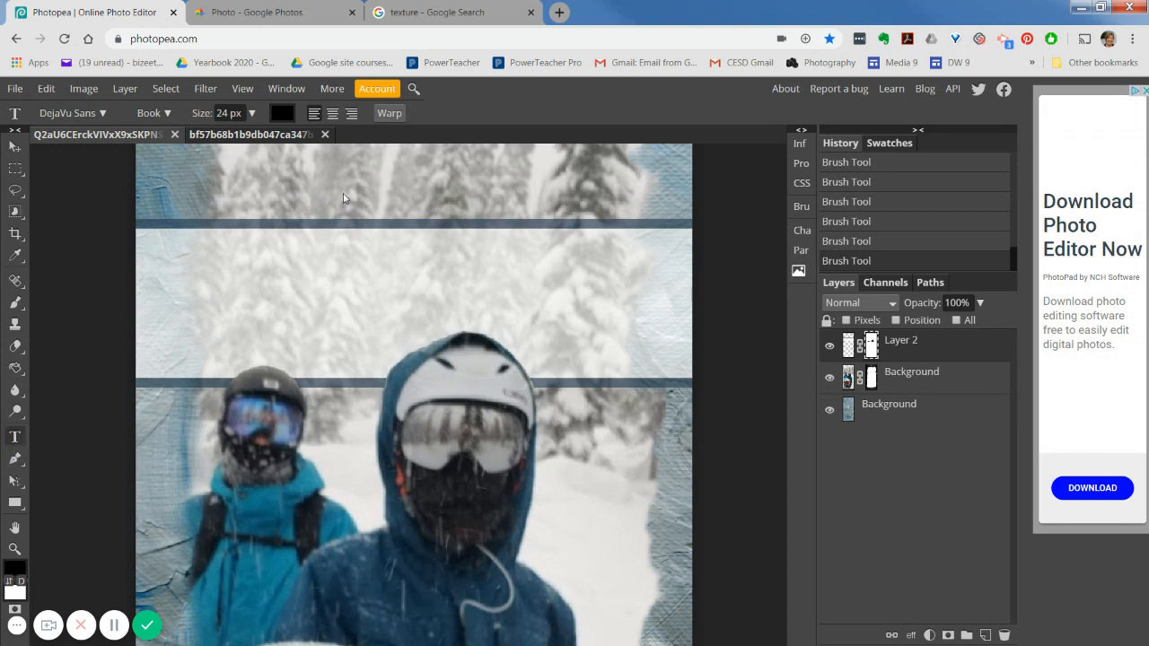
# Step: Set the text colour to the grey-blue 616d78 sampled from the band's upper stroke
pyautogui.click(282, 113)
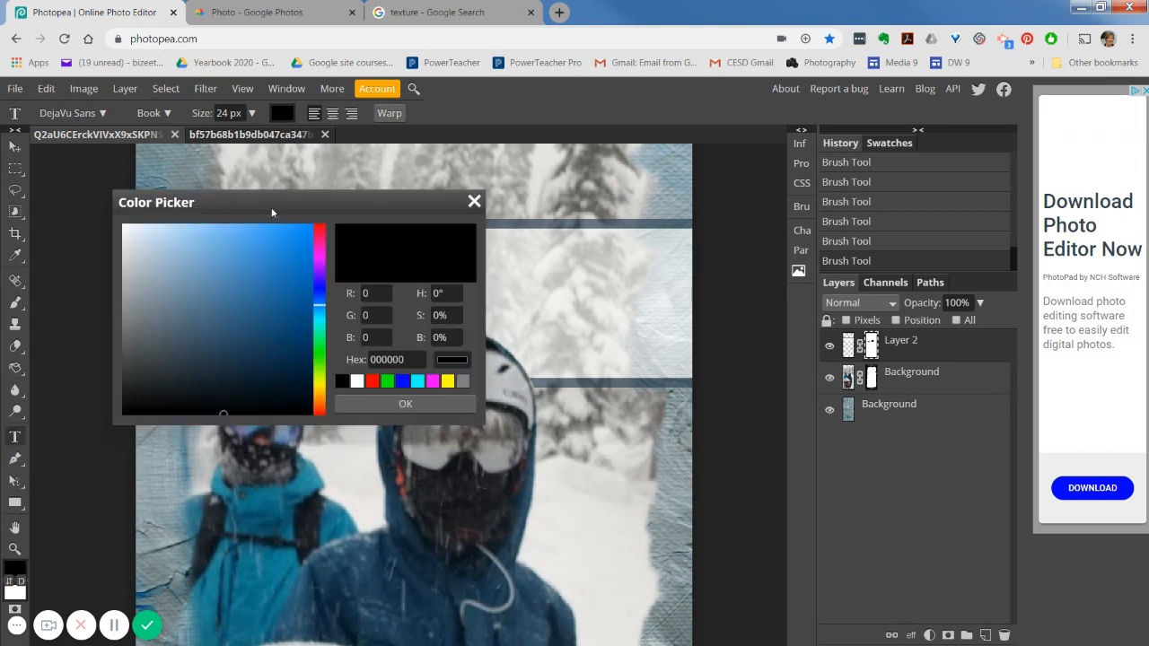
pyautogui.click(534, 222)
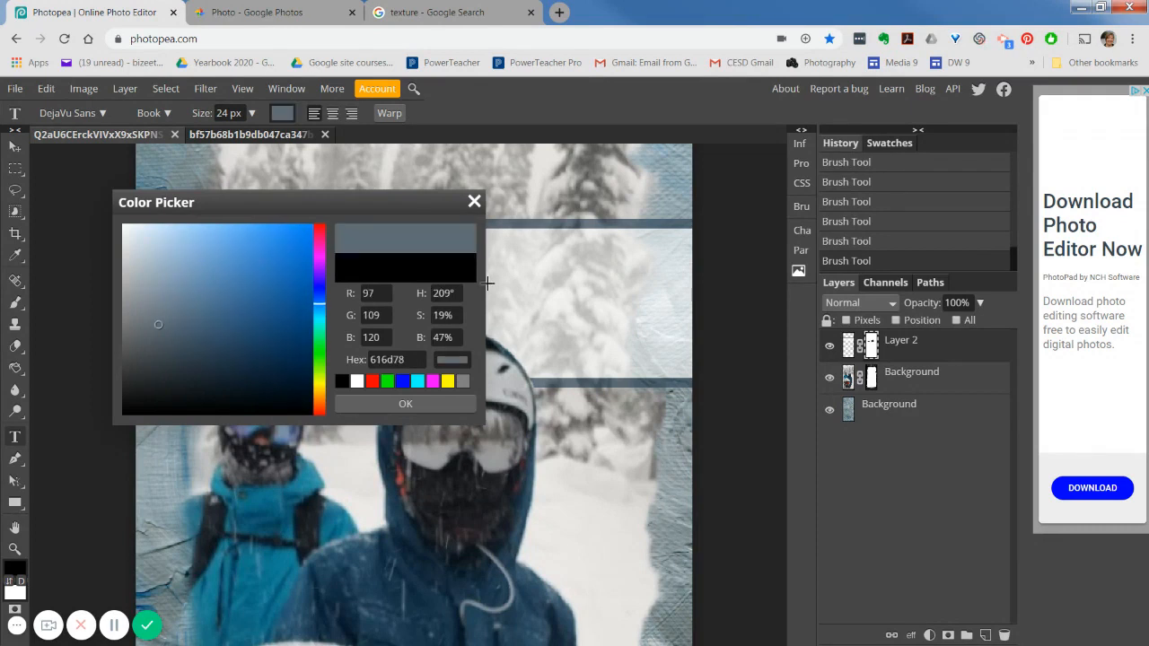
pyautogui.click(404, 404)
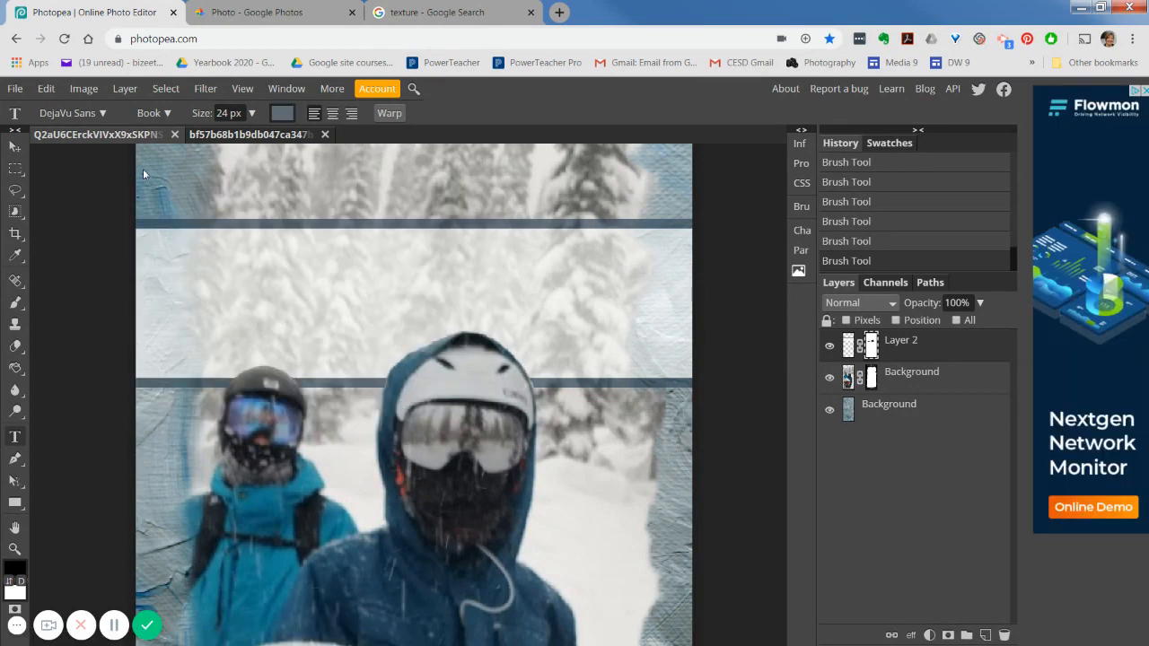
# Step: Exclude the Blackletter, Comic, Dingbat and Display categories from the font choices and select the Desyrel font
pyautogui.click(103, 113)
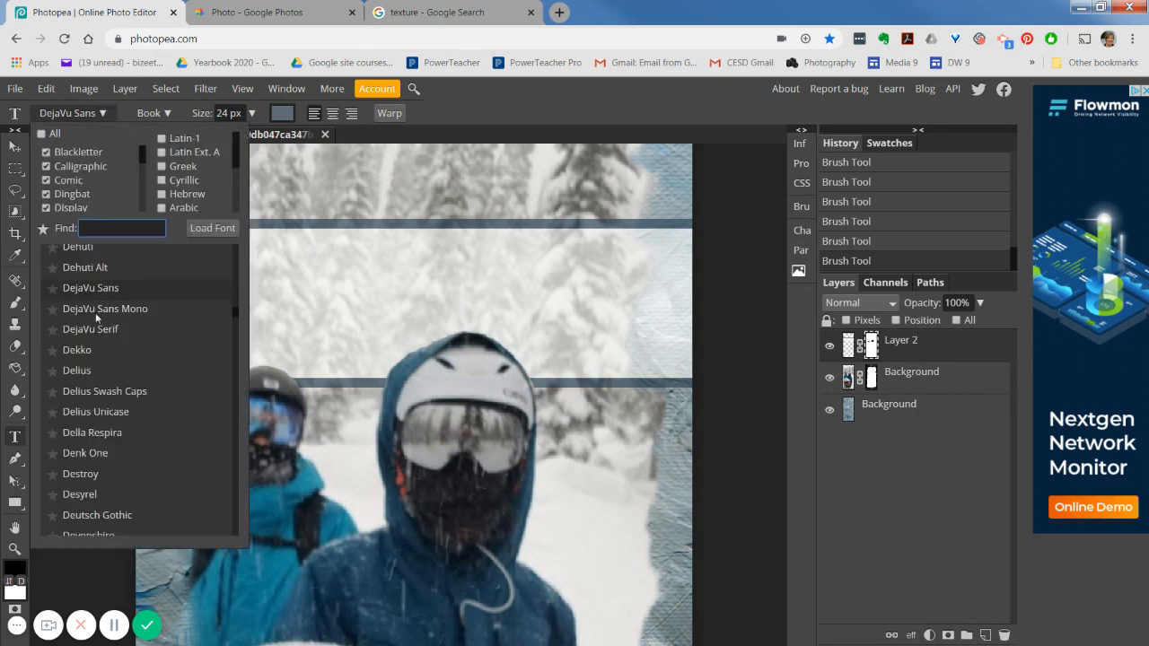
pyautogui.click(46, 152)
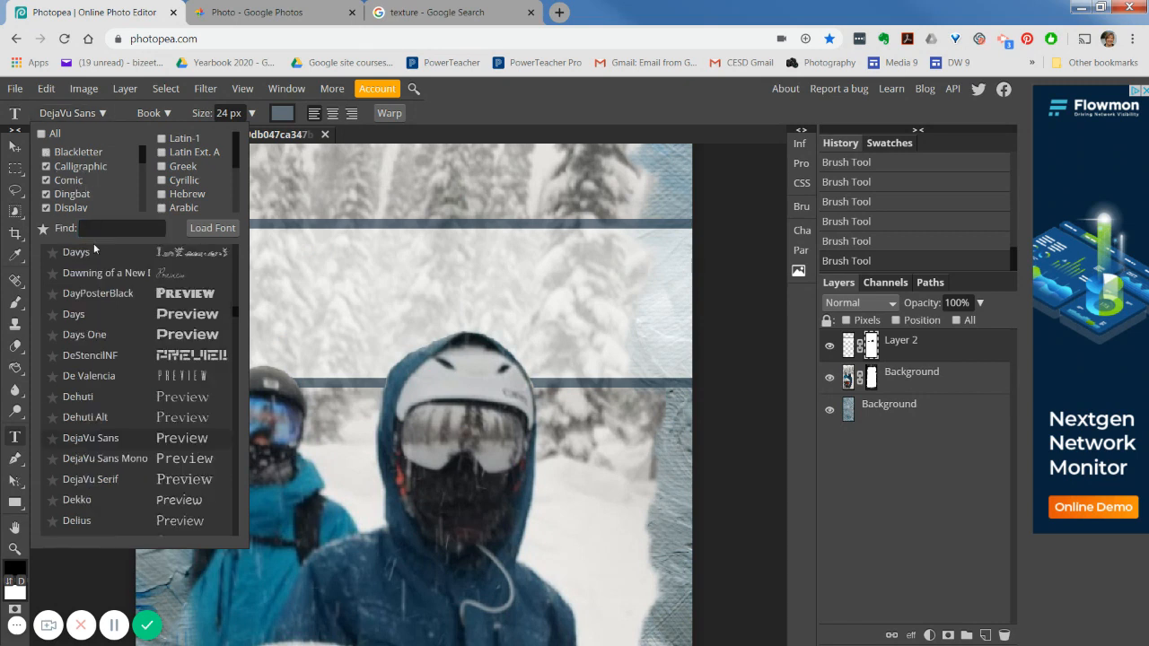
pyautogui.click(46, 181)
pyautogui.click(46, 194)
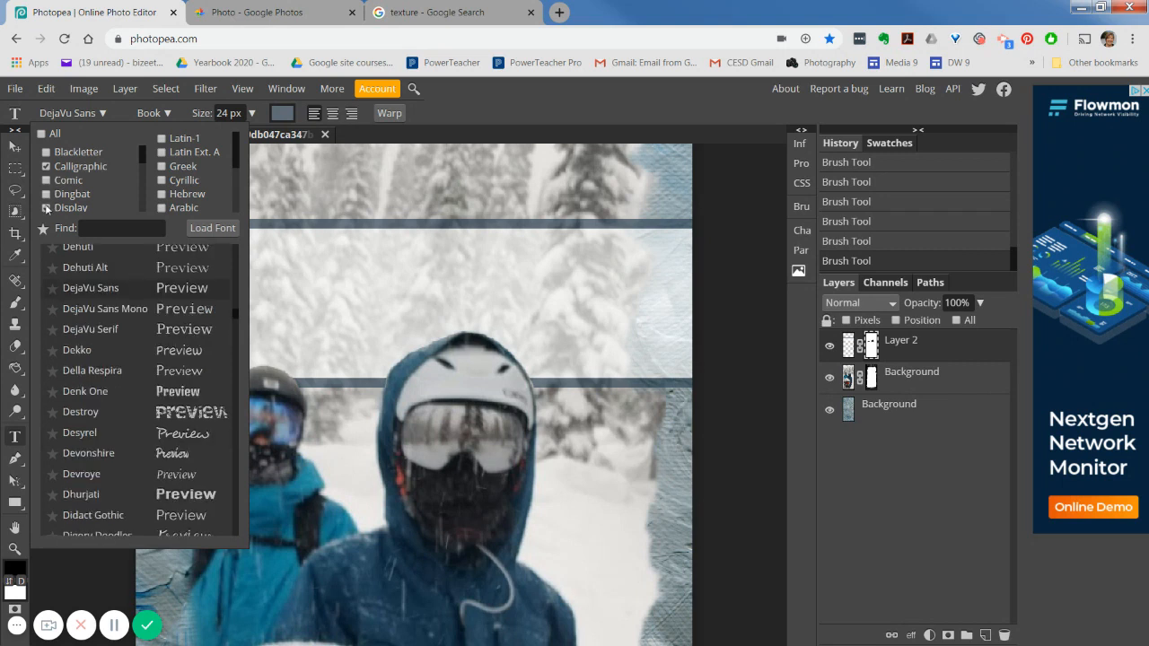
pyautogui.click(46, 207)
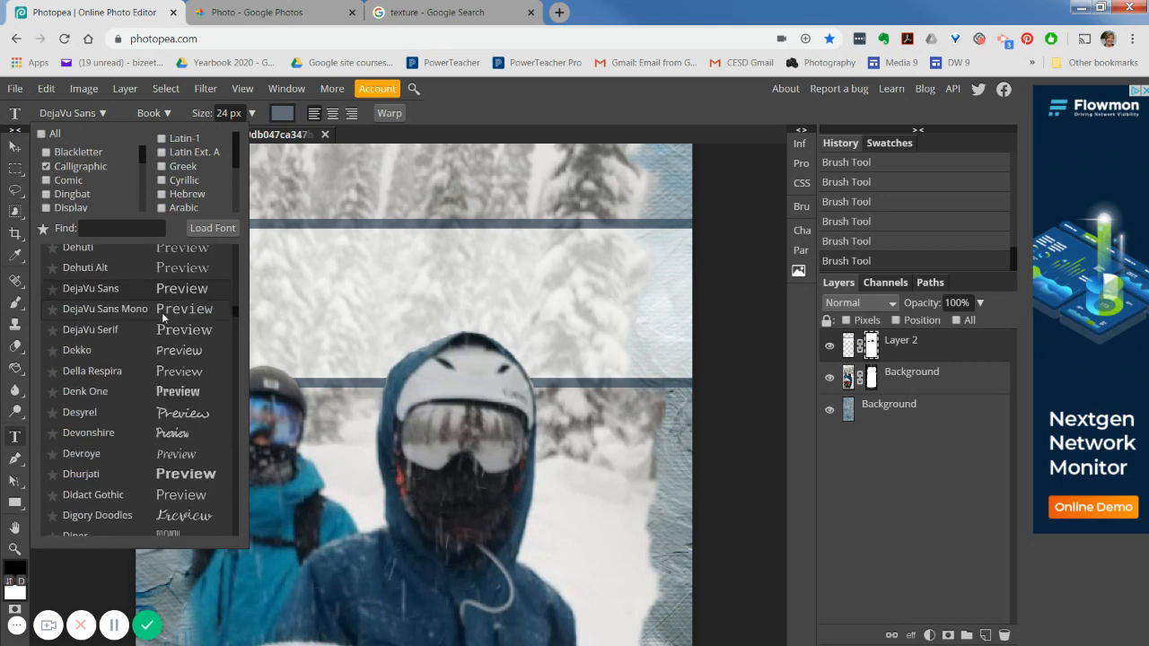
pyautogui.click(188, 414)
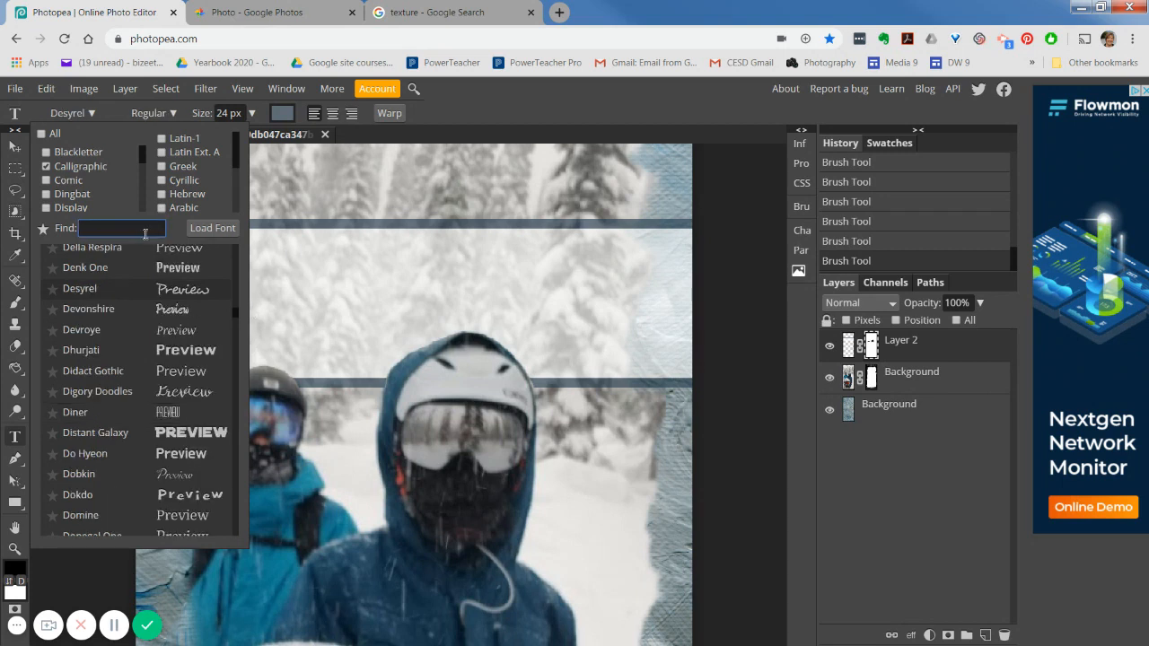
pyautogui.click(214, 229)
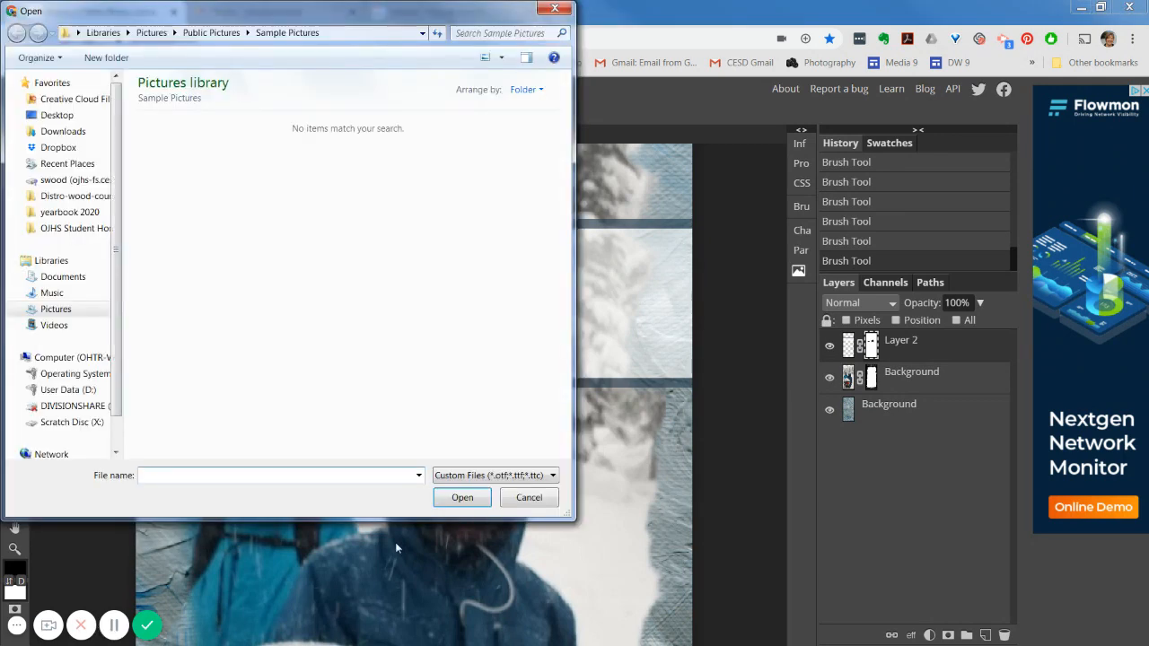
pyautogui.click(529, 497)
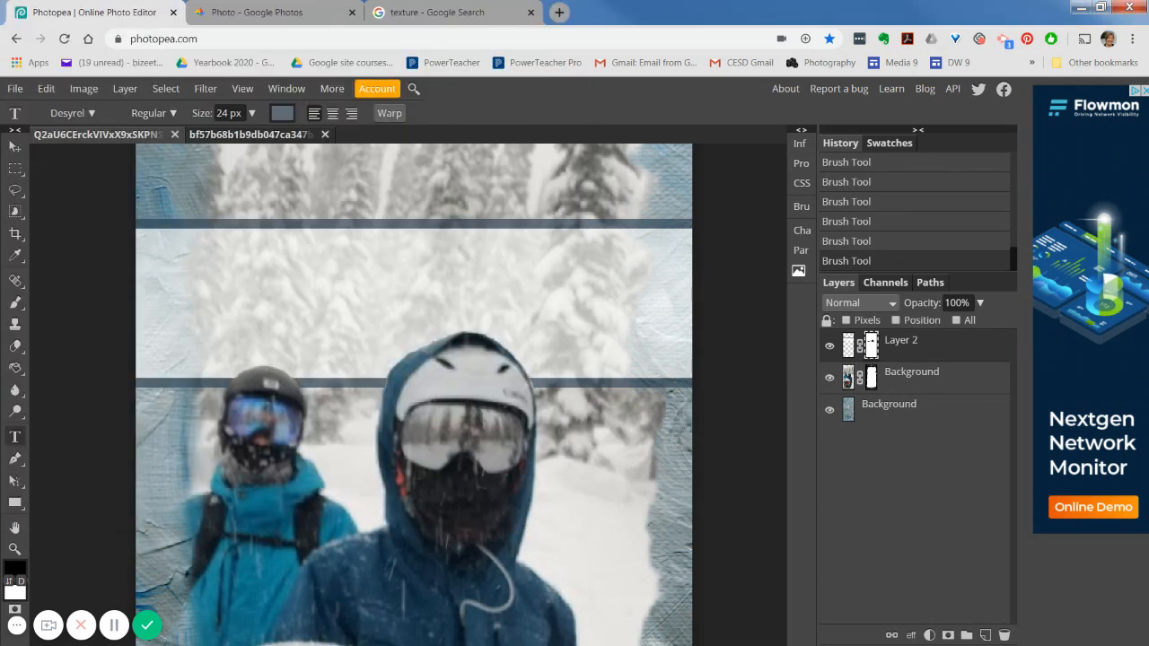
# Step: Add the title "Merry Christmas" to the white band in 43 px Dobkin and shift it slightly down and to the left
pyautogui.click(124, 626)
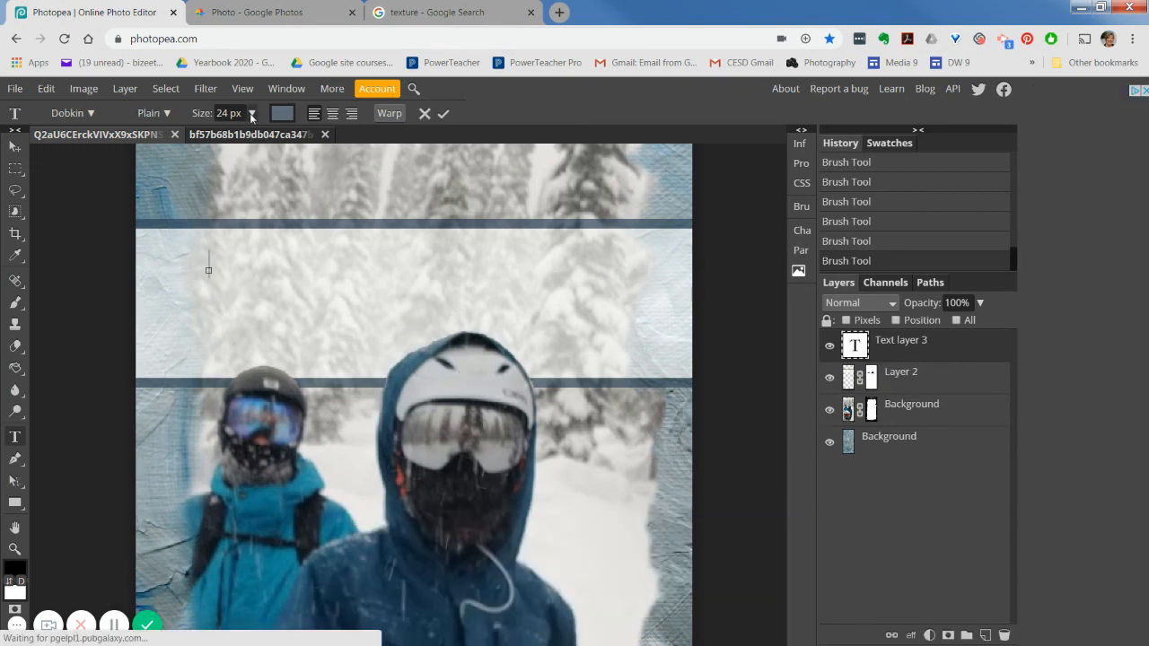
pyautogui.click(250, 115)
pyautogui.moveTo(232, 135); pyautogui.dragTo(239, 135)
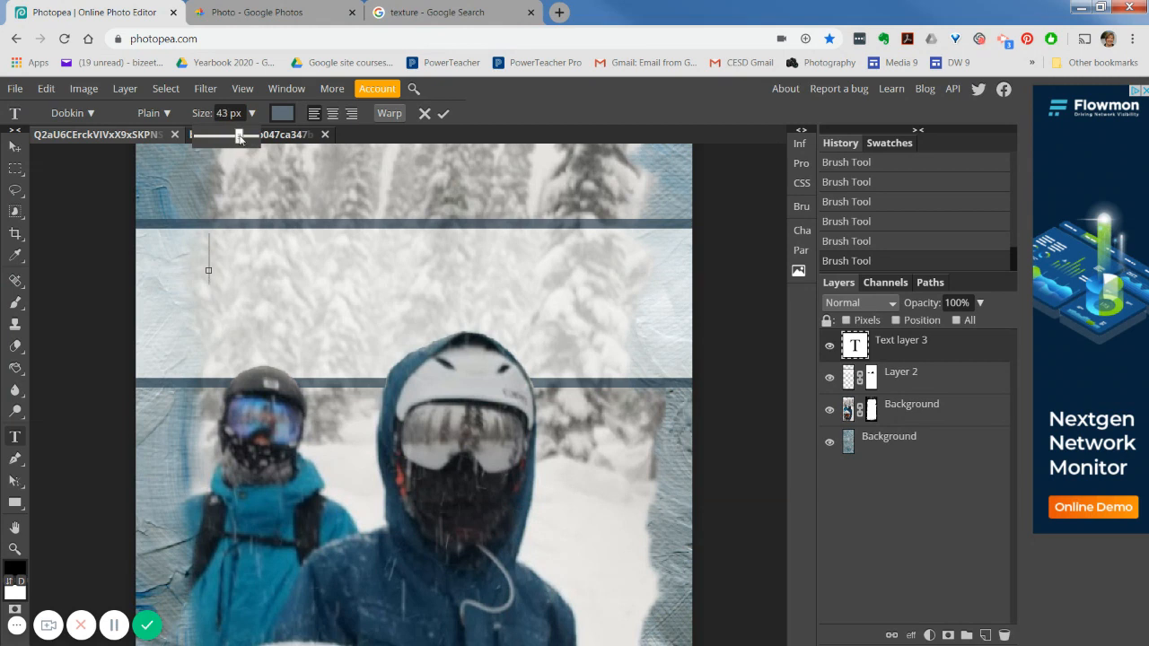
pyautogui.click(212, 268)
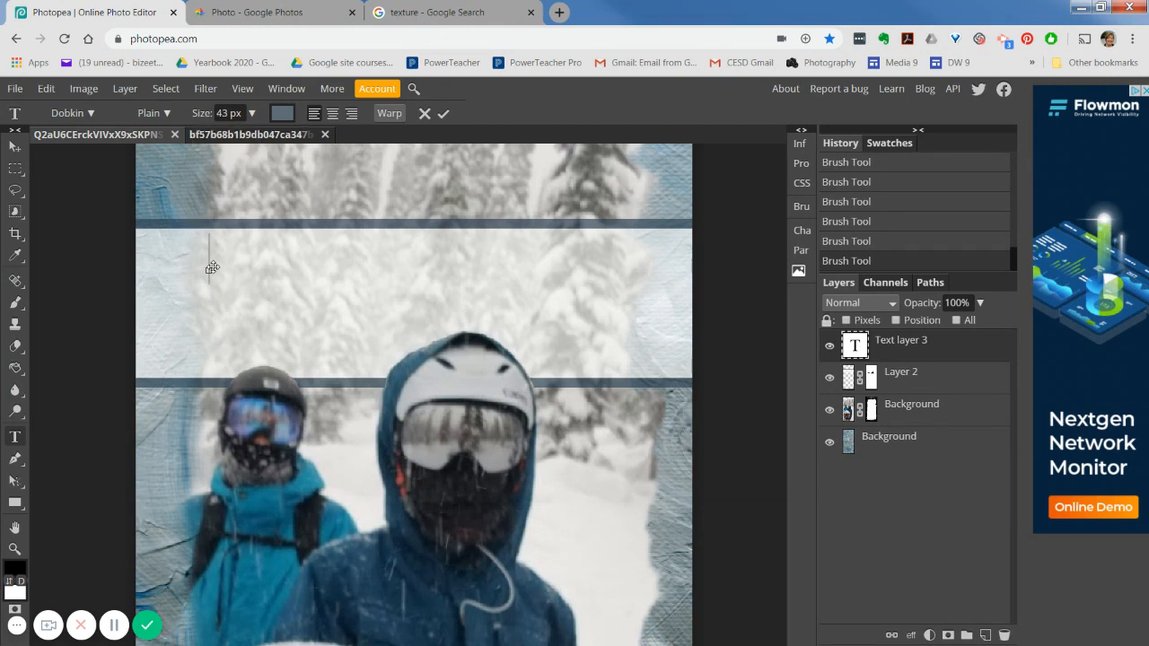
pyautogui.write('Me')
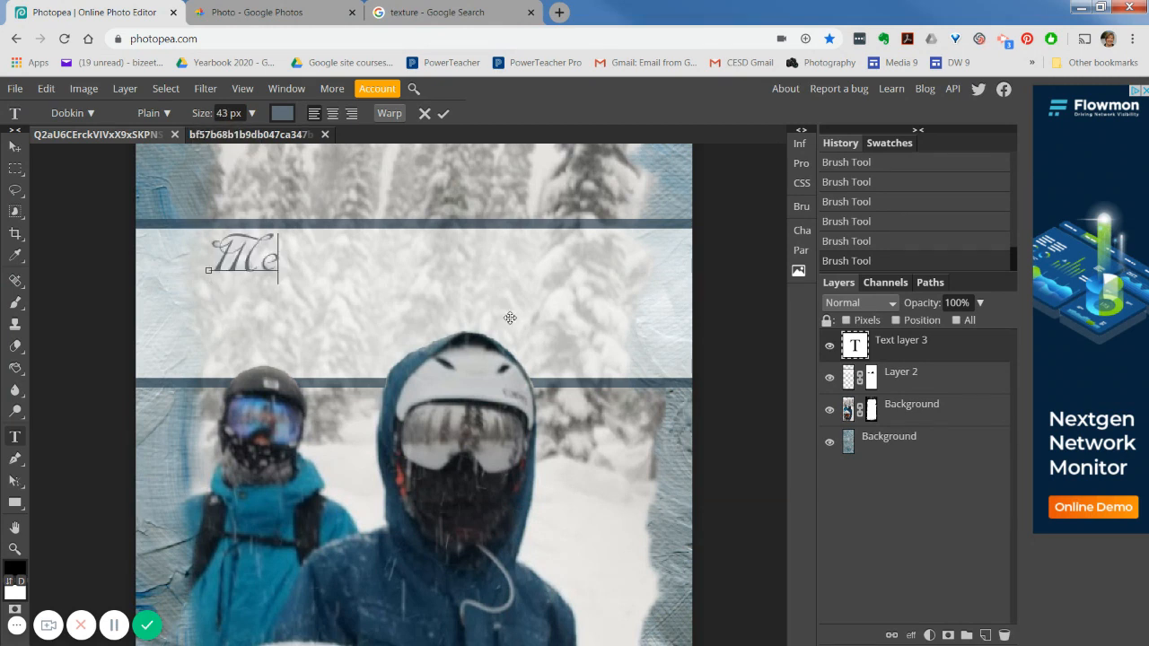
pyautogui.write('rry Christmas')
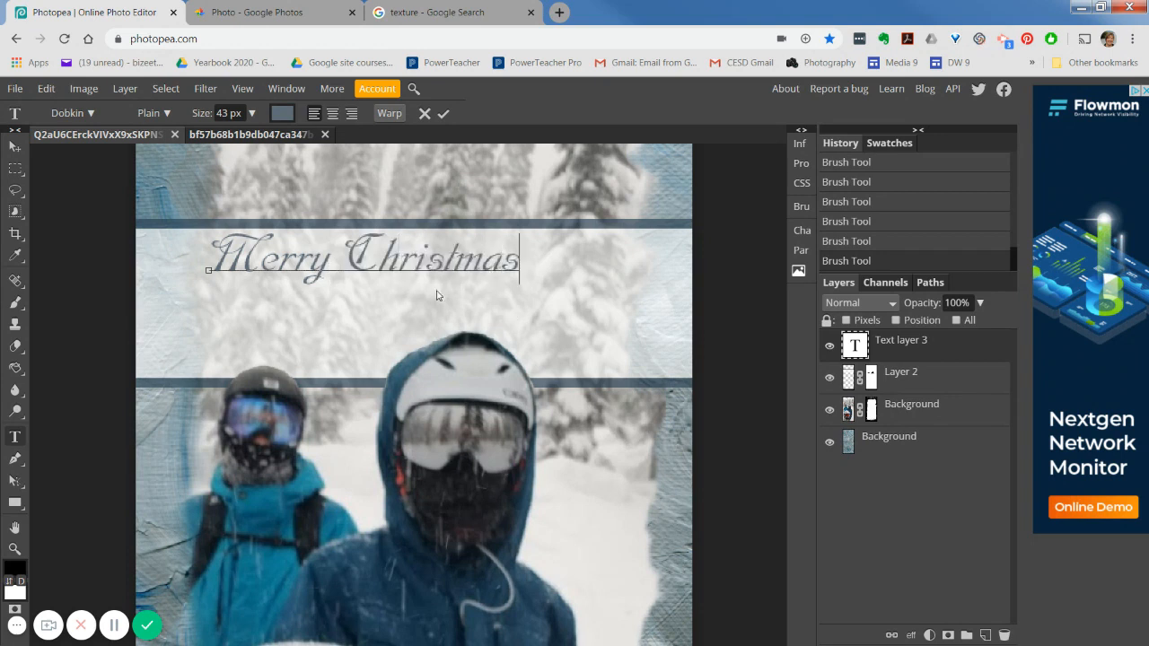
pyautogui.moveTo(452, 299); pyautogui.dragTo(439, 312)
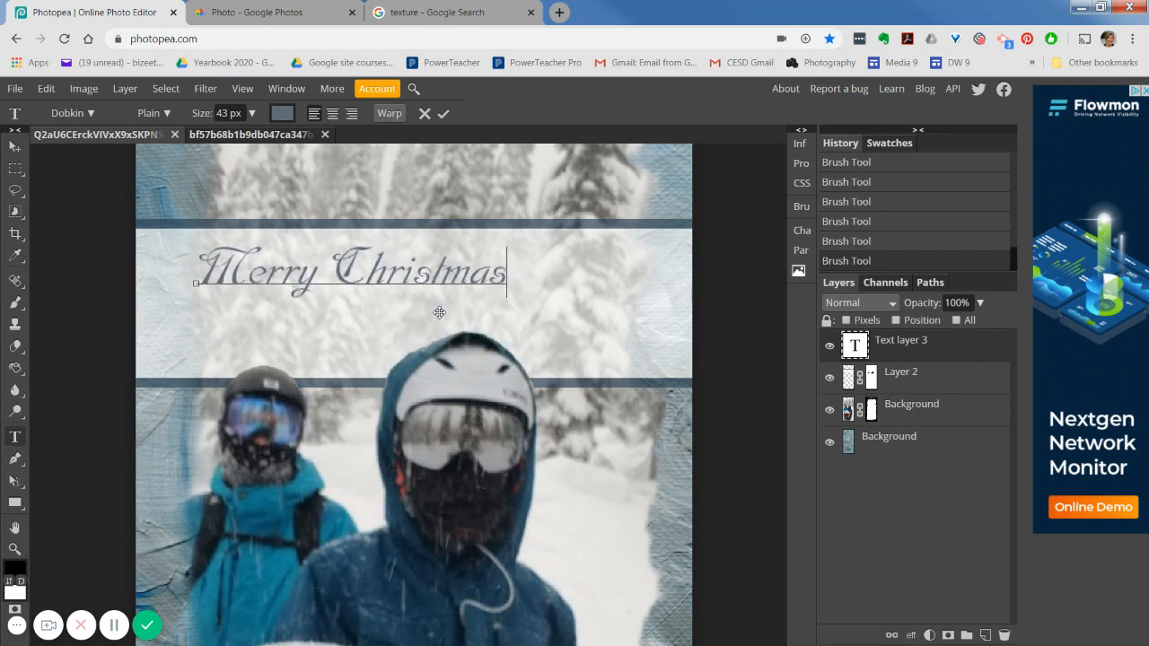
pyautogui.click(443, 113)
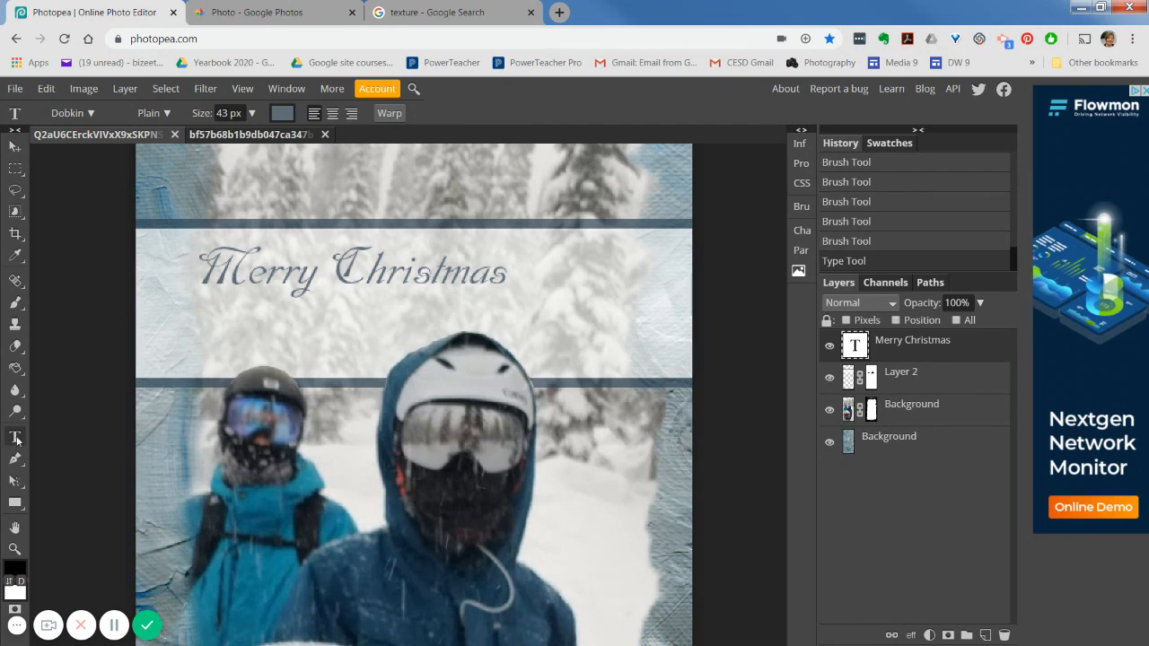
# Step: Start a second text layer below the title, with the size at 29 px and the font set to Didact Gothic
pyautogui.click(297, 324)
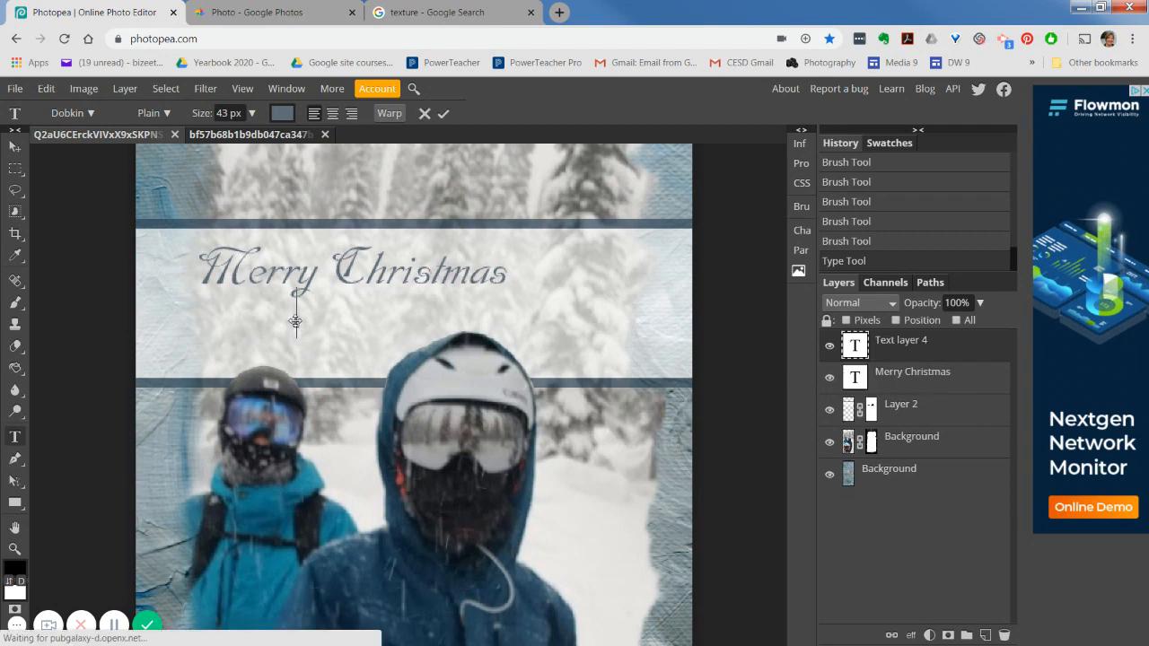
pyautogui.moveTo(197, 116); pyautogui.dragTo(191, 123)
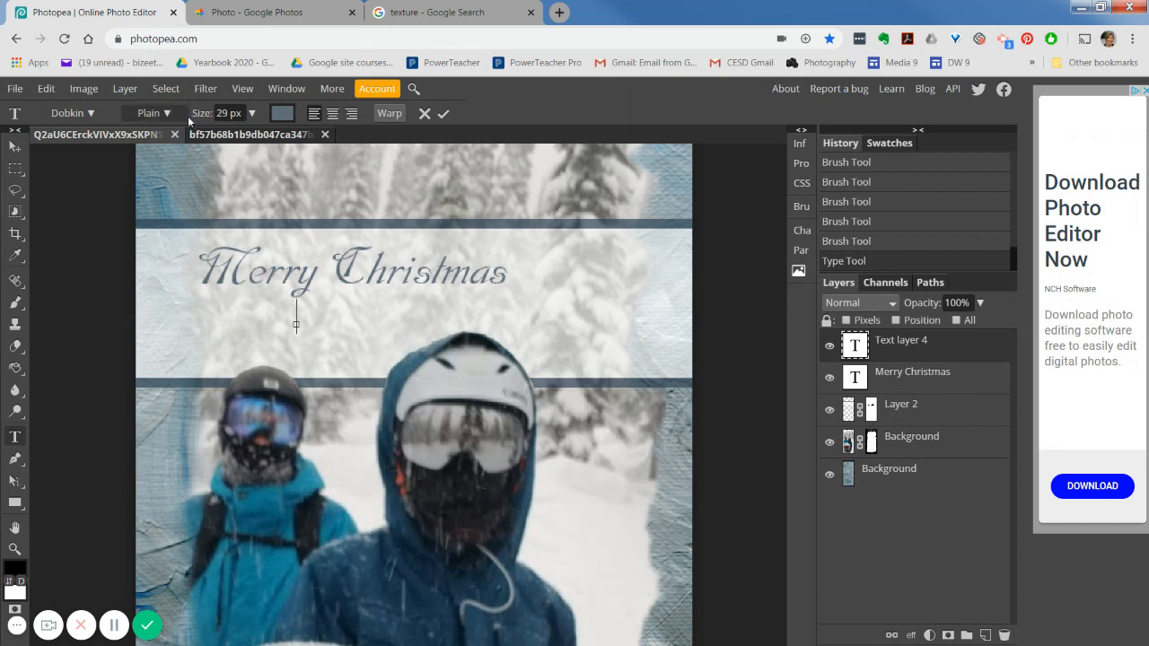
pyautogui.click(92, 115)
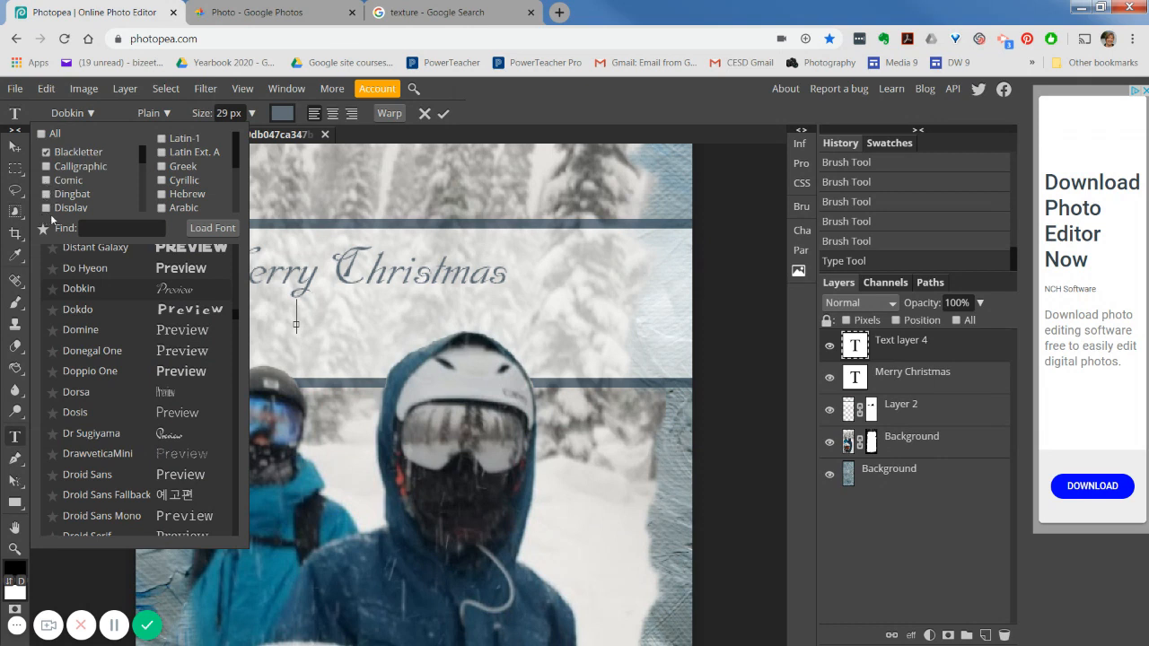
pyautogui.scroll(3, 153, 304)
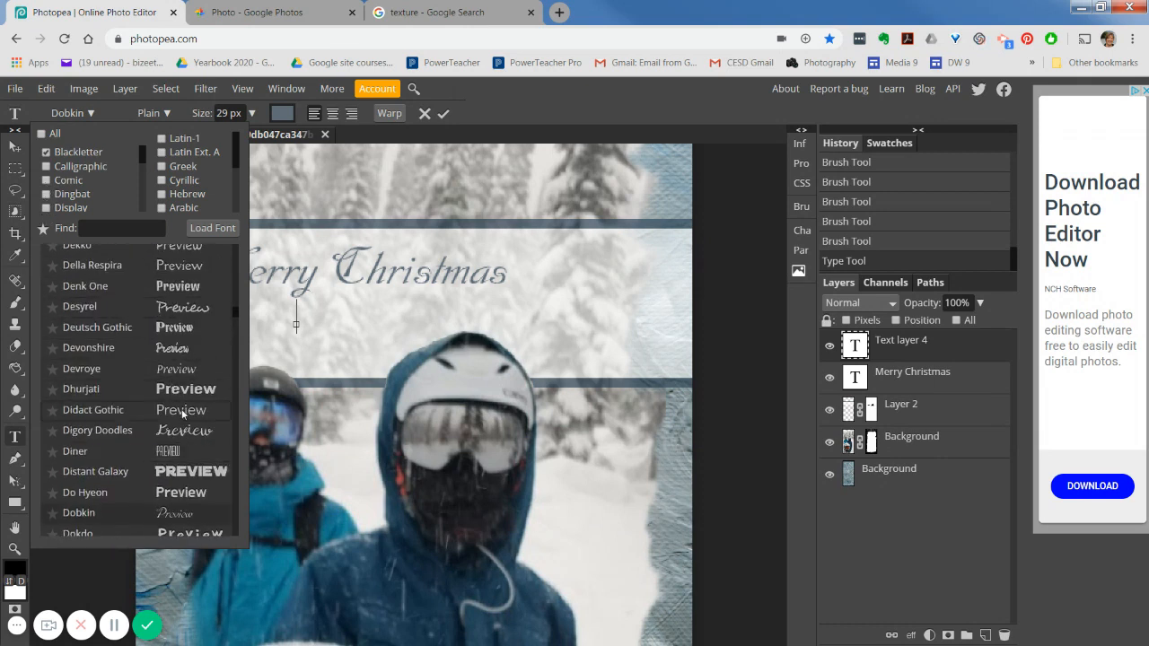
pyautogui.click(181, 410)
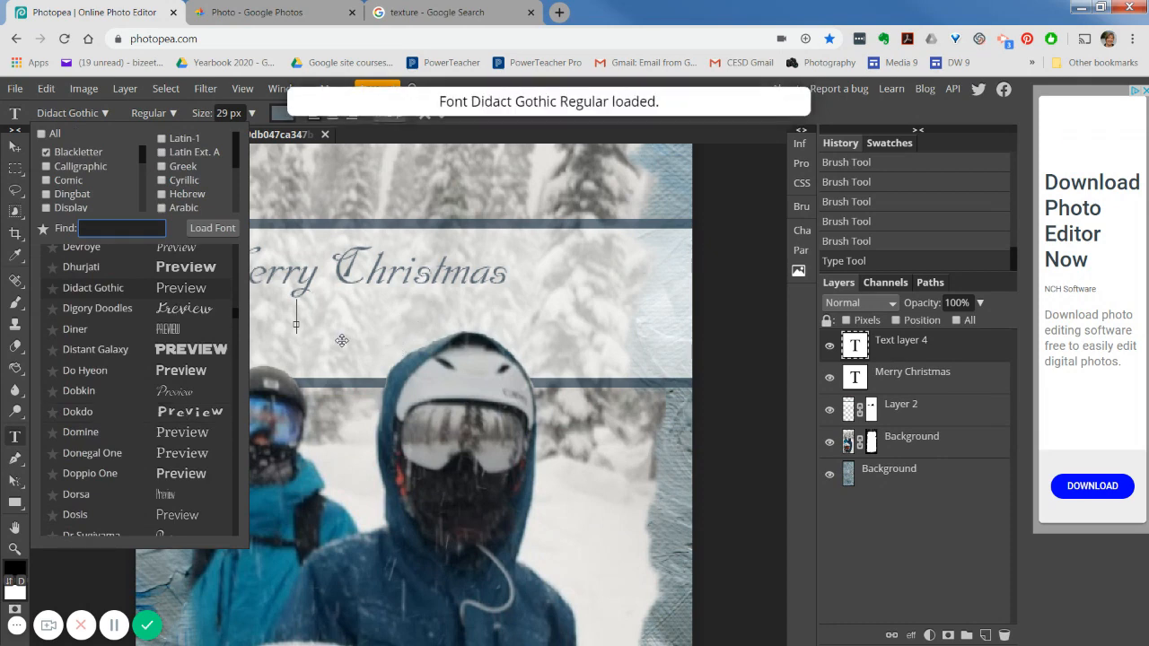
pyautogui.write('from')
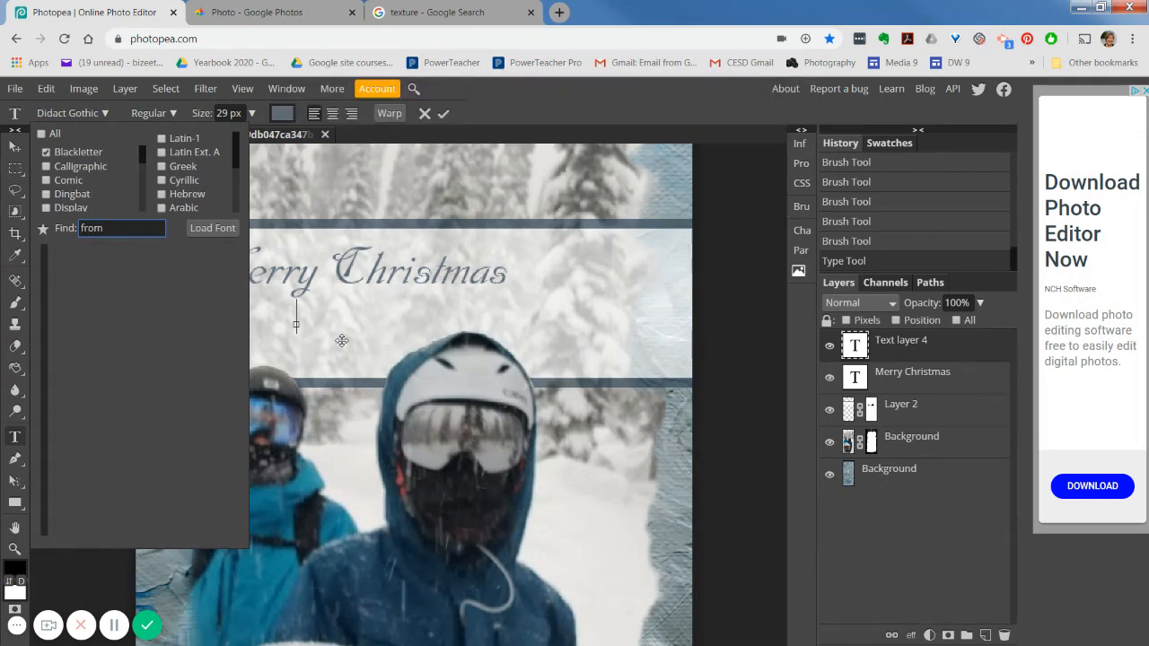
pyautogui.press('BackSpace')
pyautogui.press('BackSpace')
pyautogui.press('BackSpace')
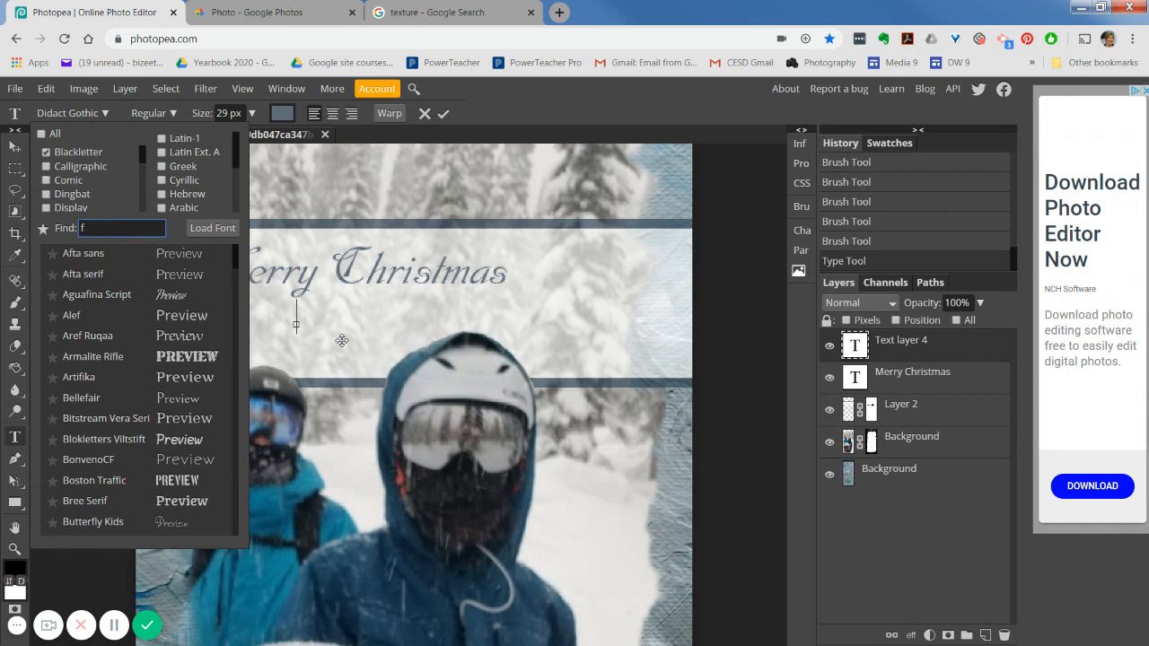
pyautogui.press('BackSpace')
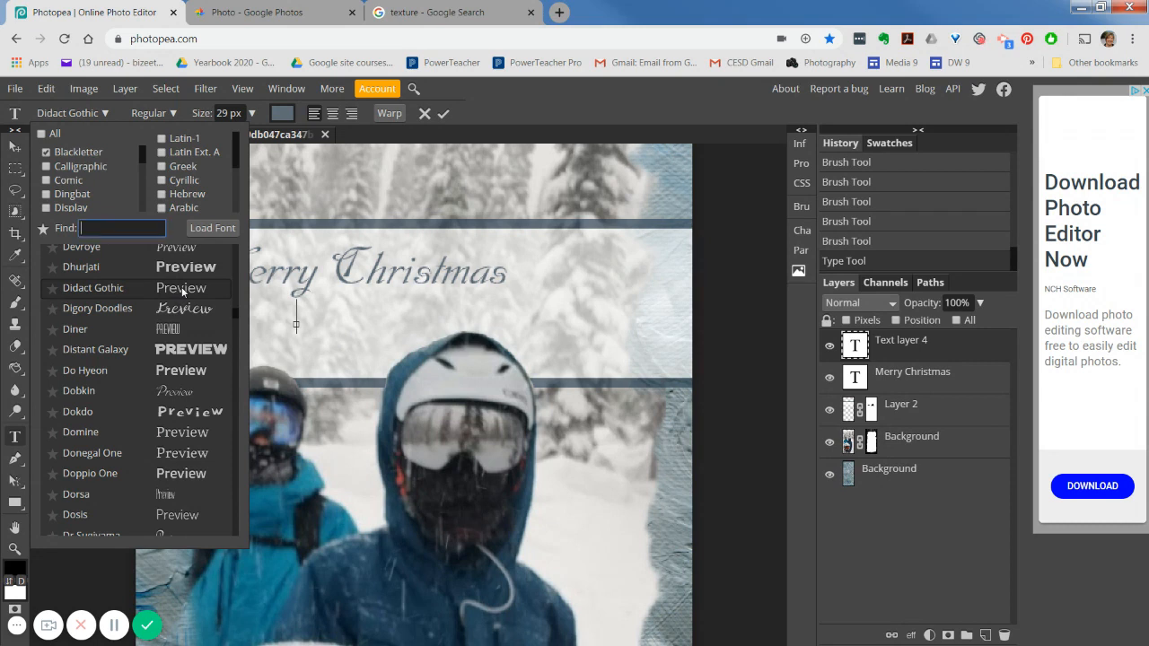
# Step: Enter "from" followed by the family's name as the second text line under the title
pyautogui.click(298, 322)
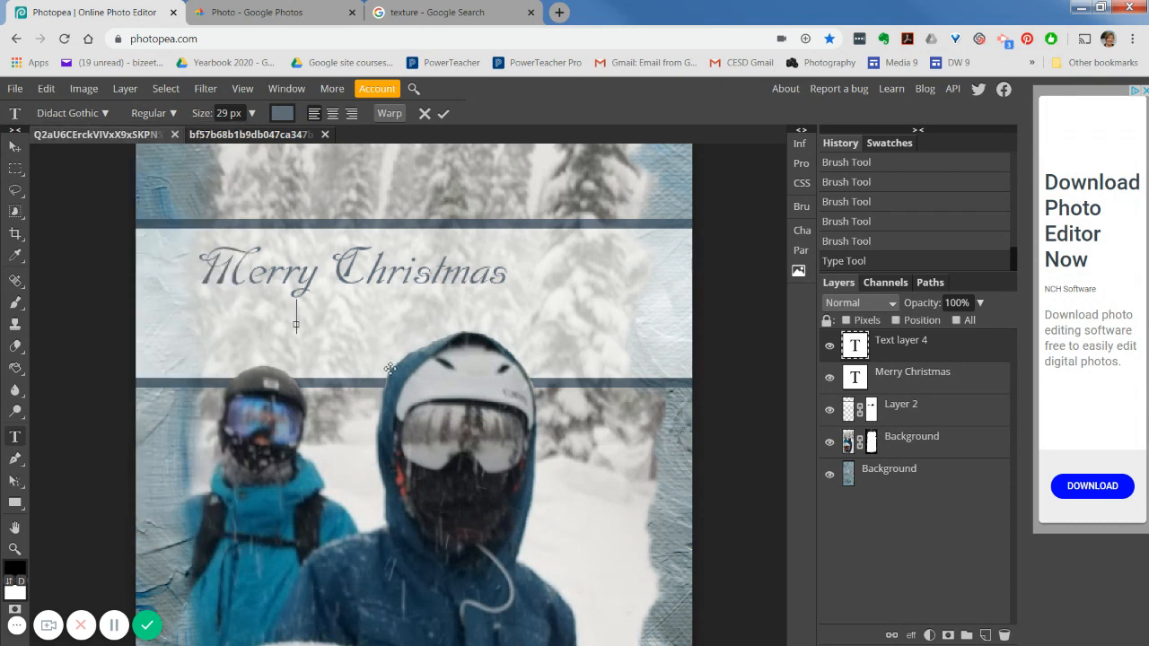
pyautogui.write('from The Wo')
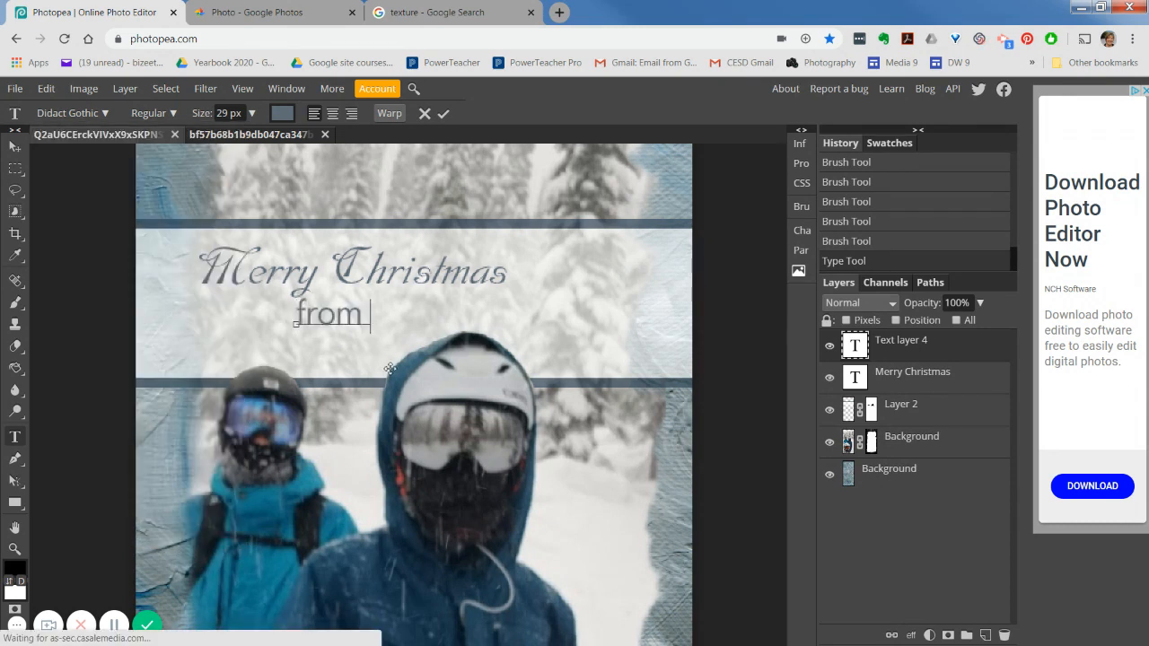
pyautogui.write("od's")
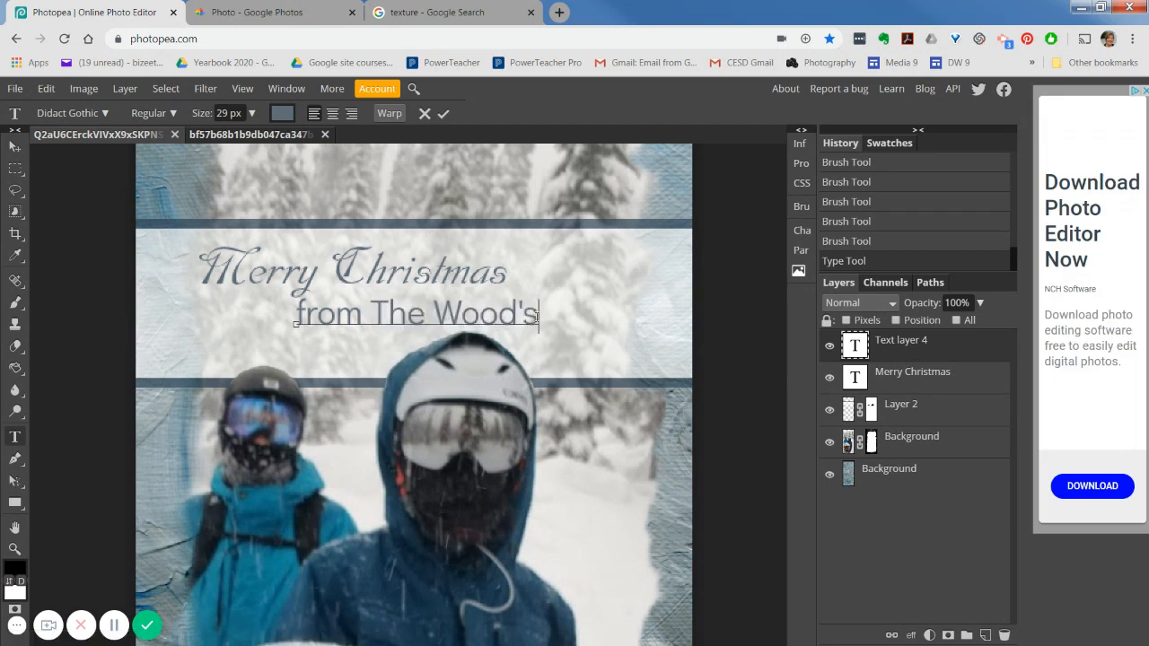
# Step: Reduce the whole second text line to 21 px and move it up and right, close beneath the title
pyautogui.moveTo(536, 316); pyautogui.dragTo(302, 322)
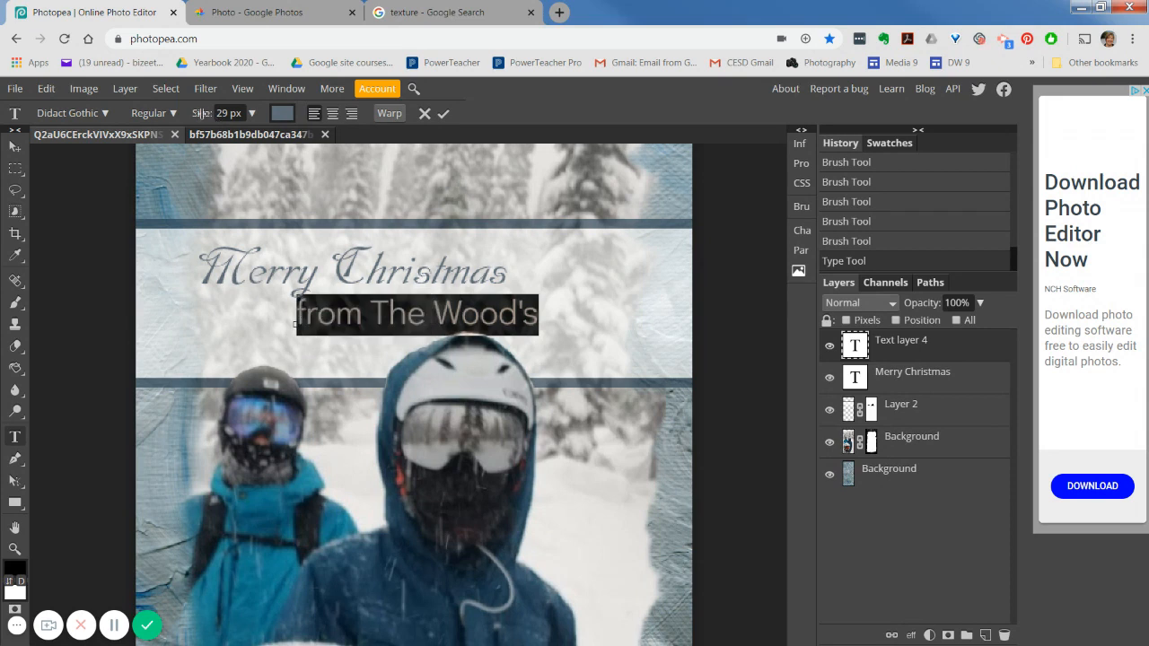
pyautogui.moveTo(199, 113); pyautogui.dragTo(191, 114)
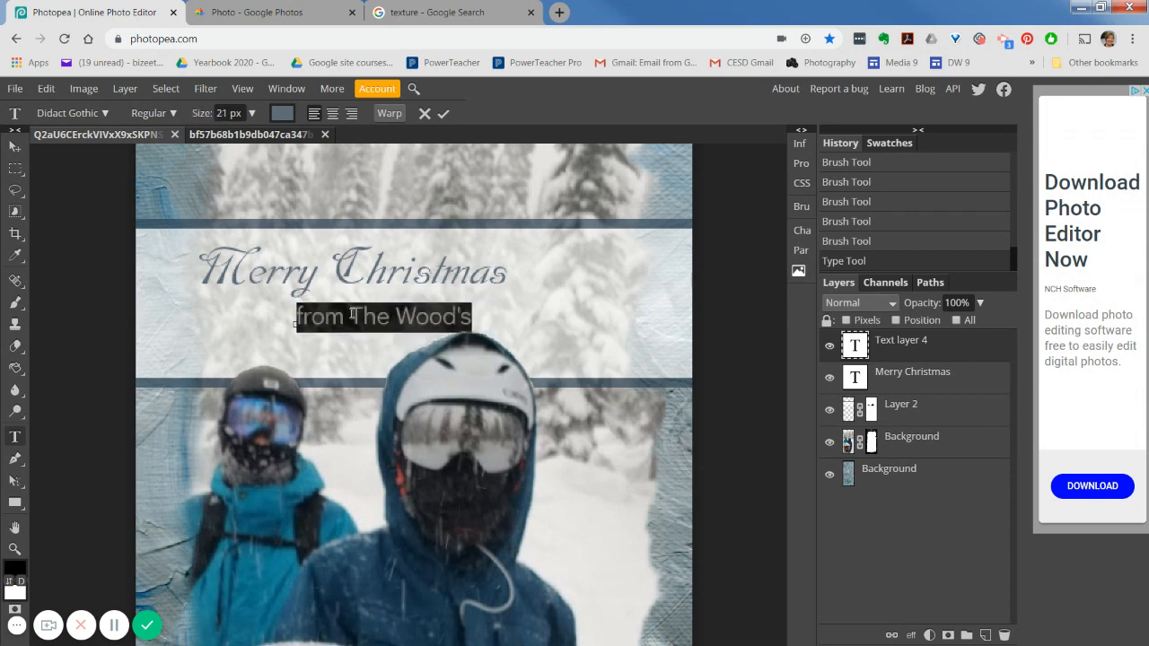
pyautogui.moveTo(348, 339); pyautogui.dragTo(370, 327)
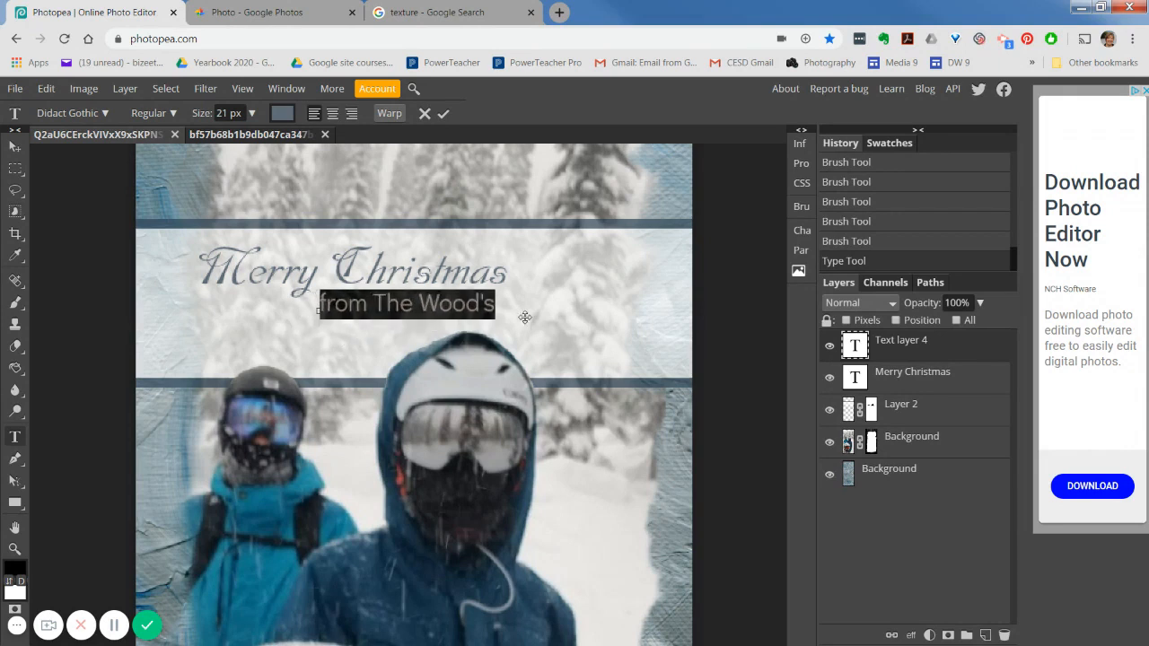
pyautogui.click(444, 115)
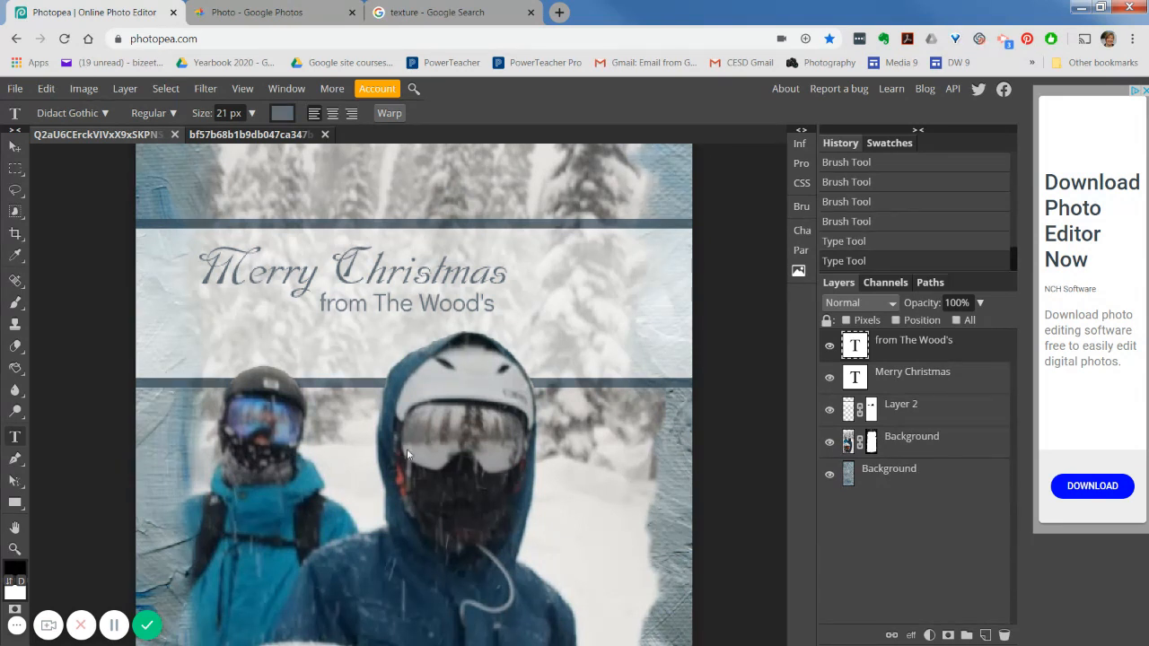
# Step: Set up a JPG export of the card with the quality at 100%
pyautogui.click(14, 89)
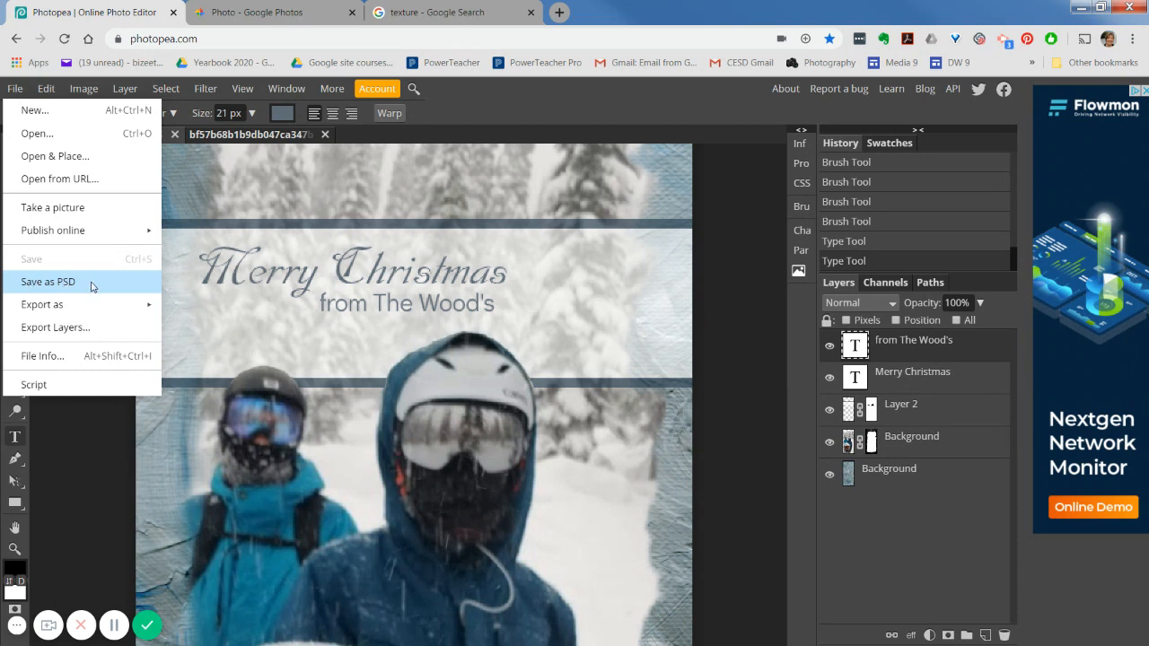
pyautogui.moveTo(55, 309)
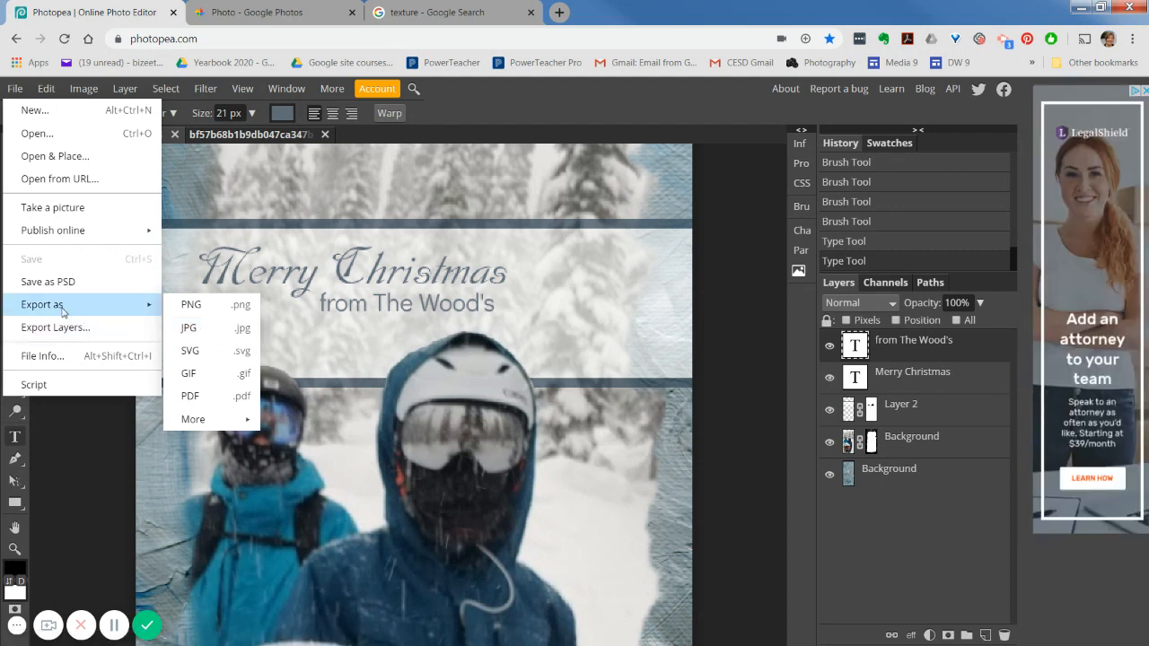
pyautogui.click(190, 331)
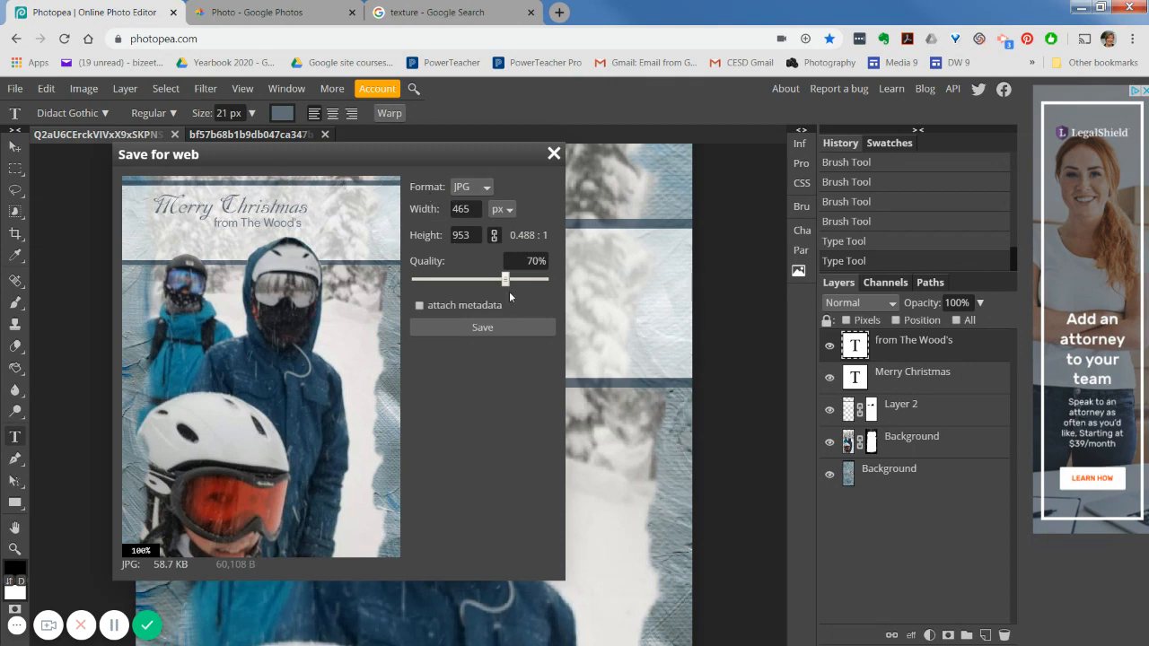
pyautogui.moveTo(503, 281); pyautogui.dragTo(565, 286)
pyautogui.moveTo(160, 571); pyautogui.dragTo(150, 549)
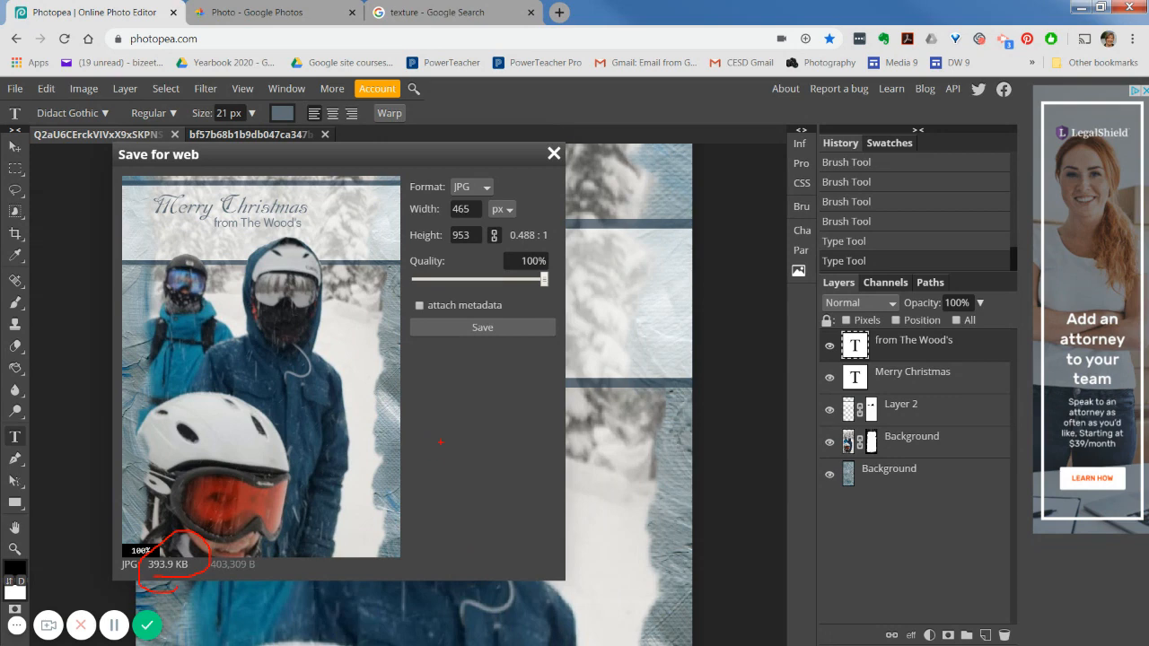
# Step: Save the full-quality JPG in the My Documents folder as "card high"
pyautogui.click(482, 328)
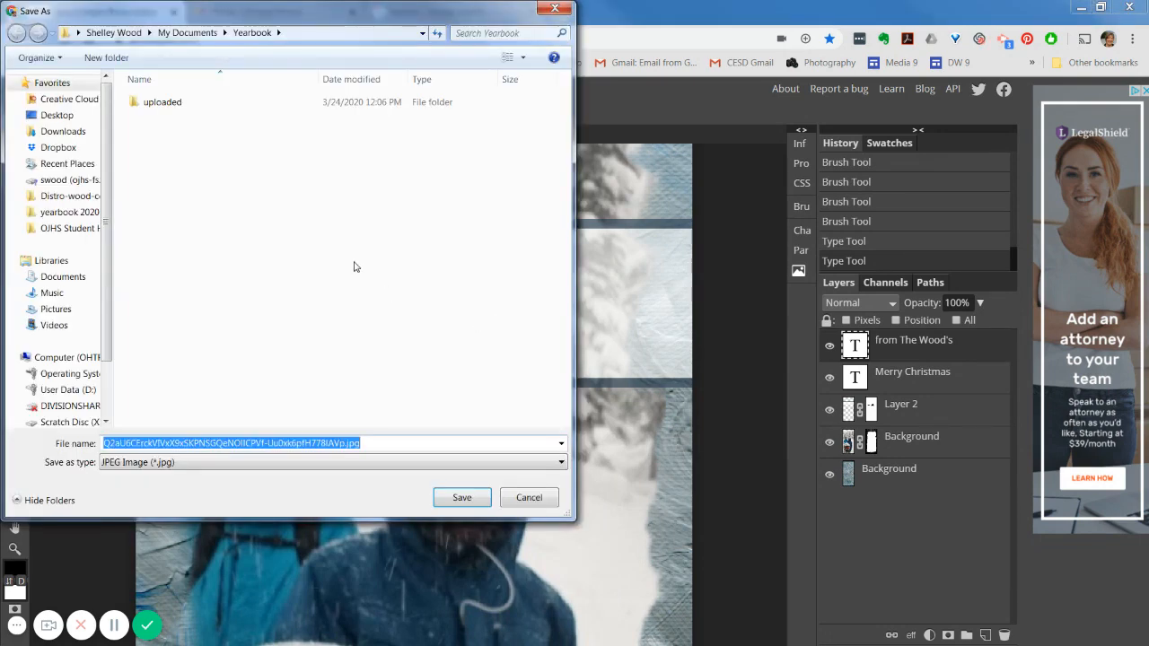
pyautogui.click(186, 32)
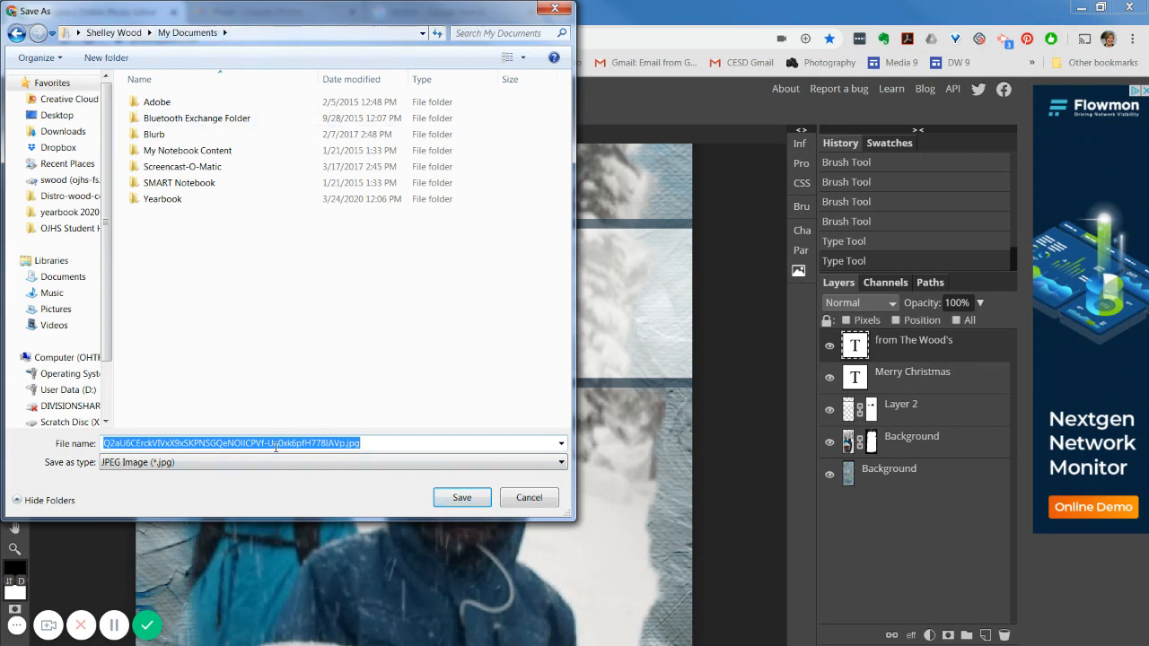
pyautogui.write('c')
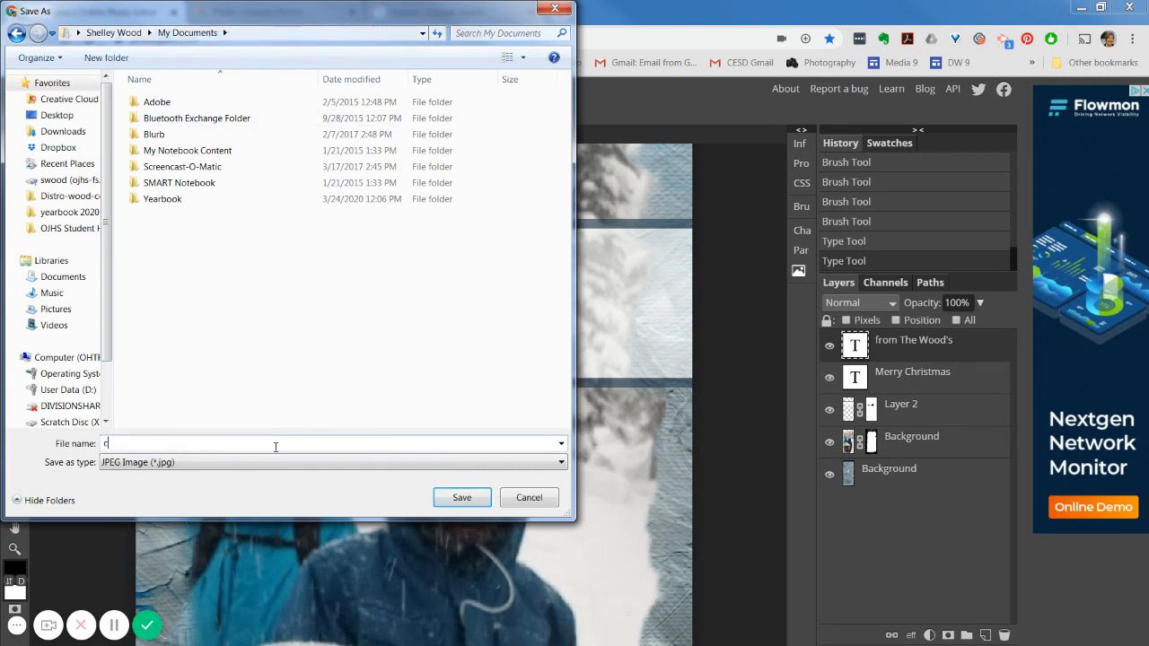
pyautogui.write('ard high')
pyautogui.click(461, 498)
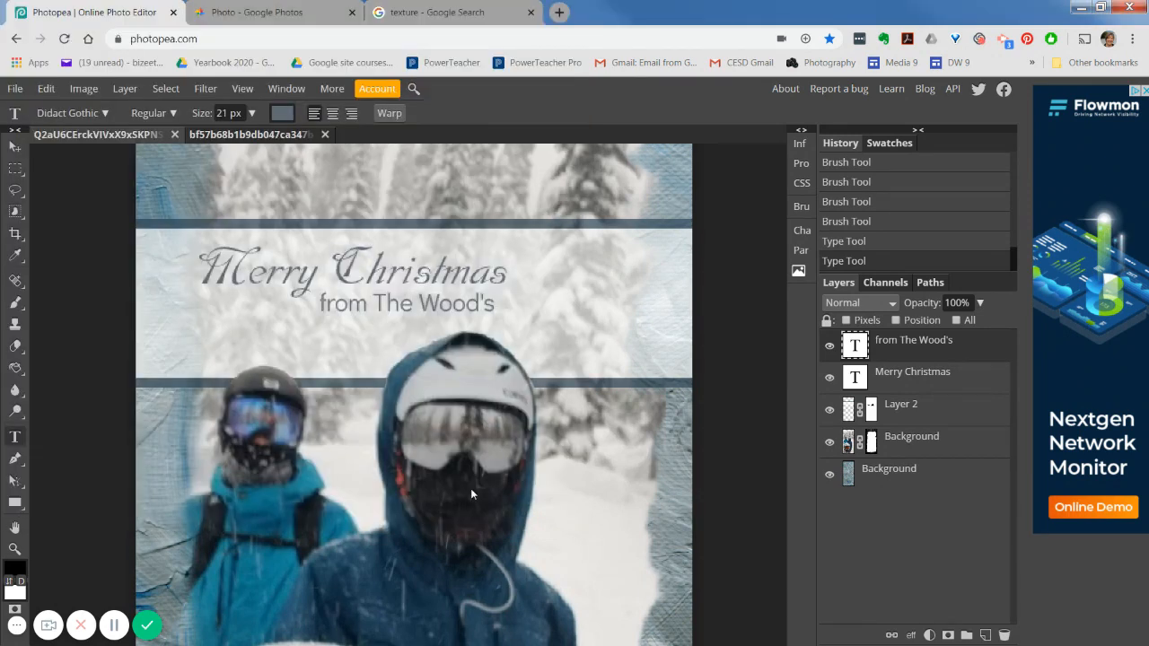
# Step: Set up another JPG export of the card with the quality at 93%
pyautogui.click(15, 89)
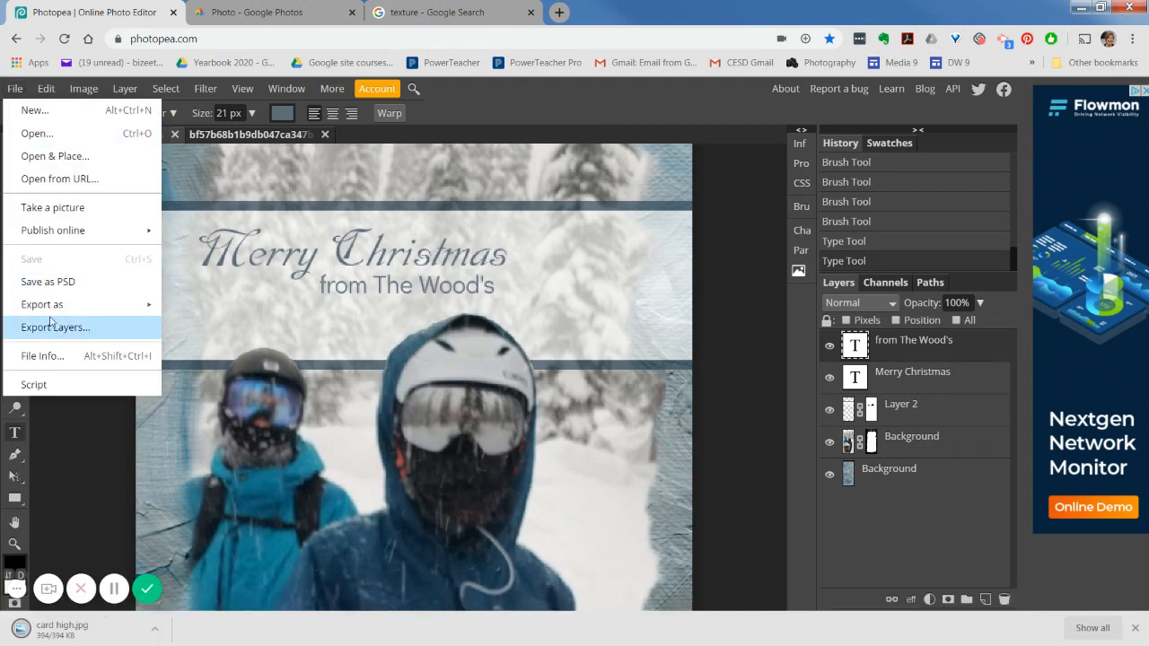
pyautogui.moveTo(51, 312)
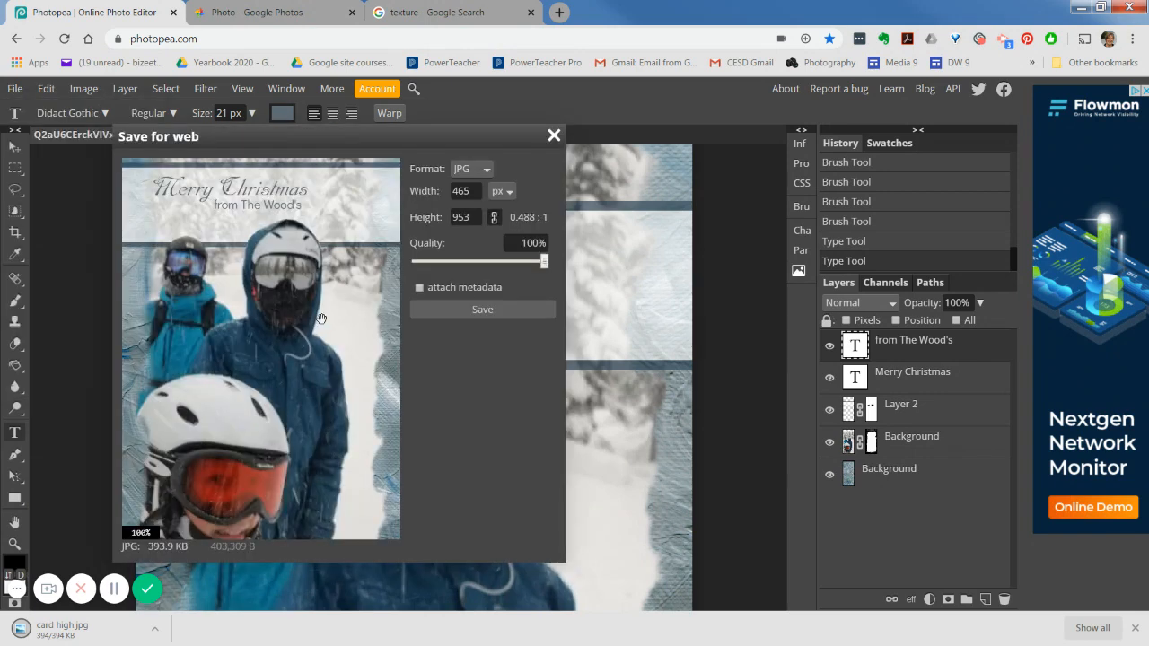
pyautogui.click(542, 262)
pyautogui.moveTo(504, 265)
pyautogui.mouseDown()
pyautogui.moveTo(490, 264)
pyautogui.moveTo(524, 263)
pyautogui.mouseUp()
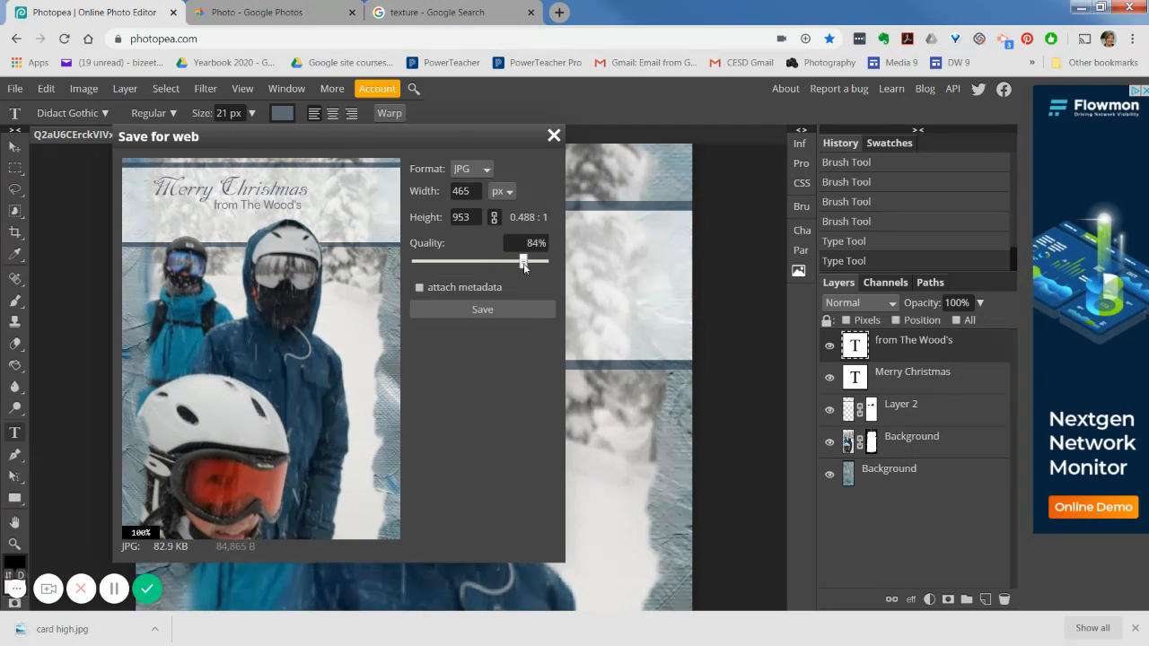
pyautogui.click(531, 263)
pyautogui.moveTo(531, 264); pyautogui.dragTo(536, 264)
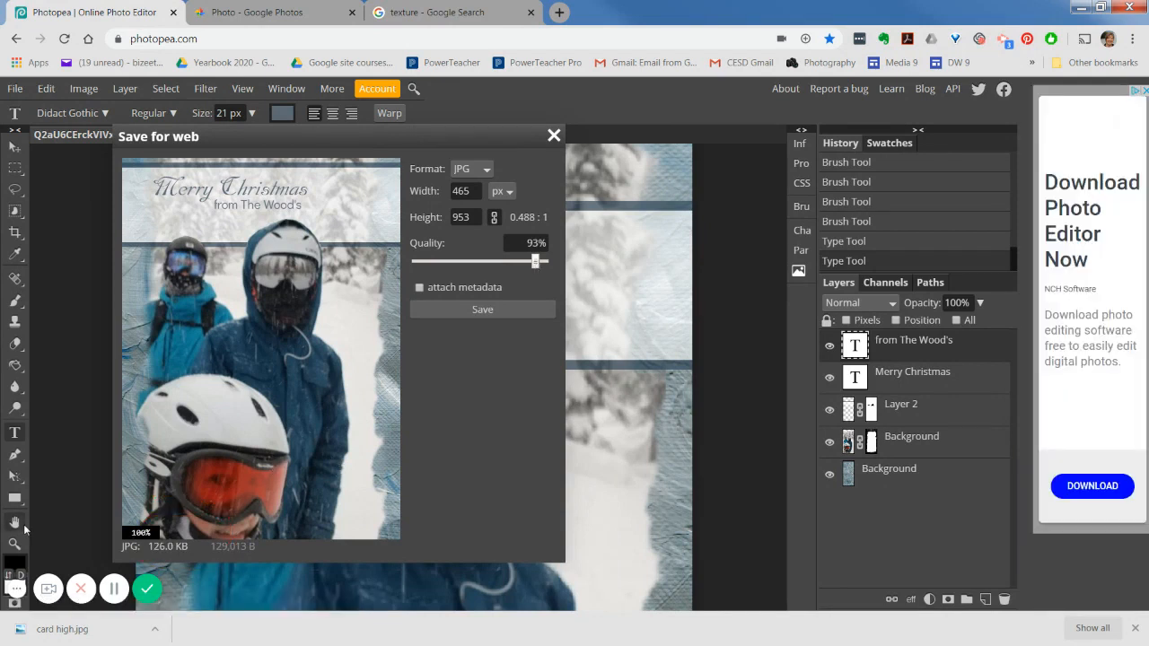
# Step: Save the reduced-quality JPG in My Documents as "card low"
pyautogui.click(485, 310)
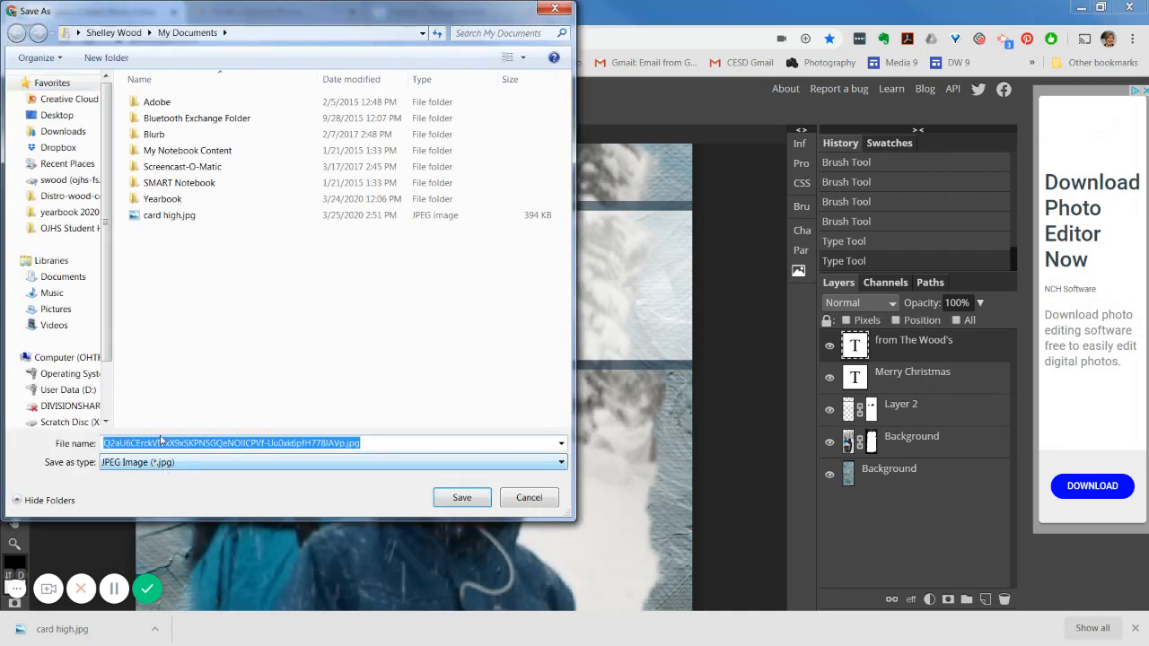
pyautogui.write('c')
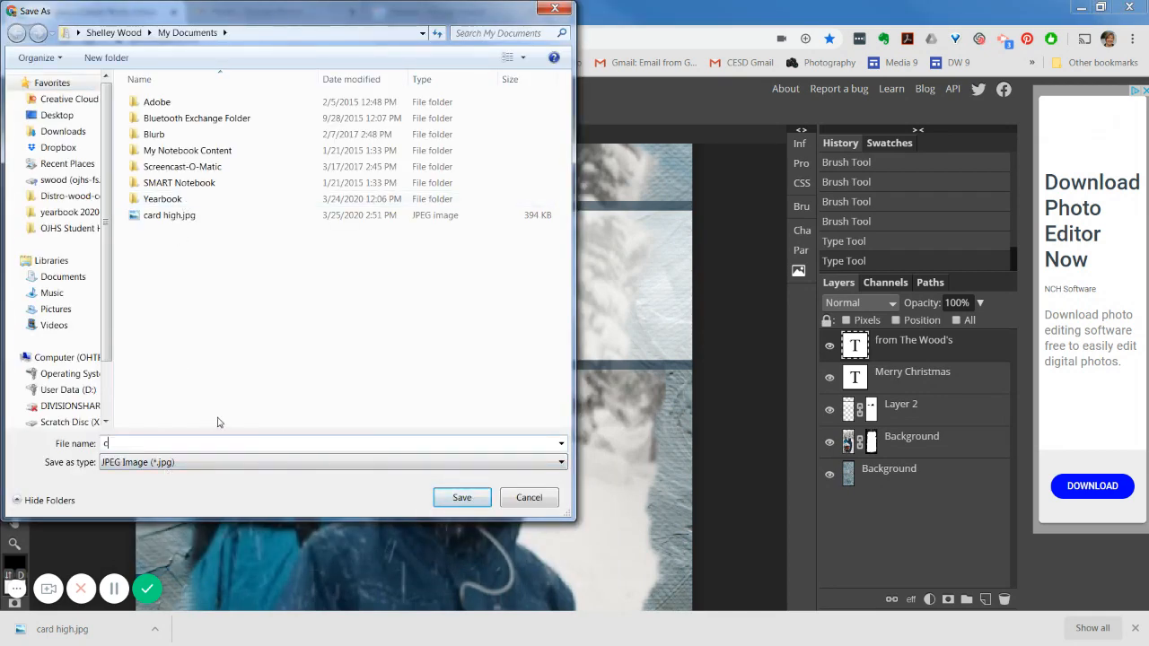
pyautogui.write('ard low')
pyautogui.click(461, 497)
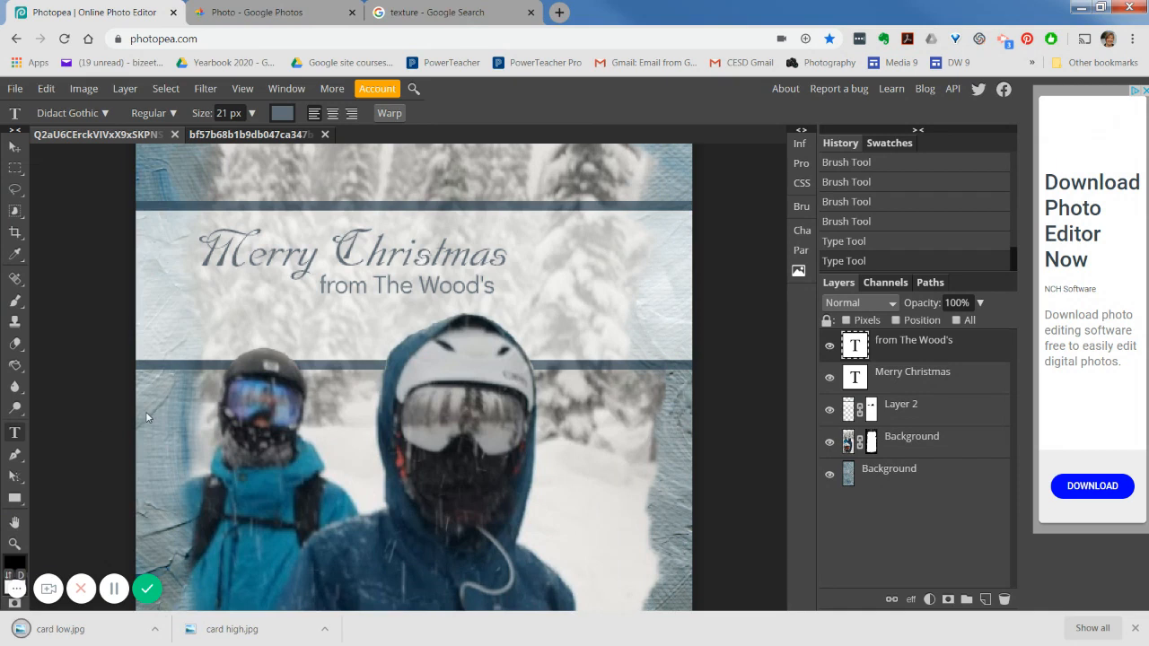